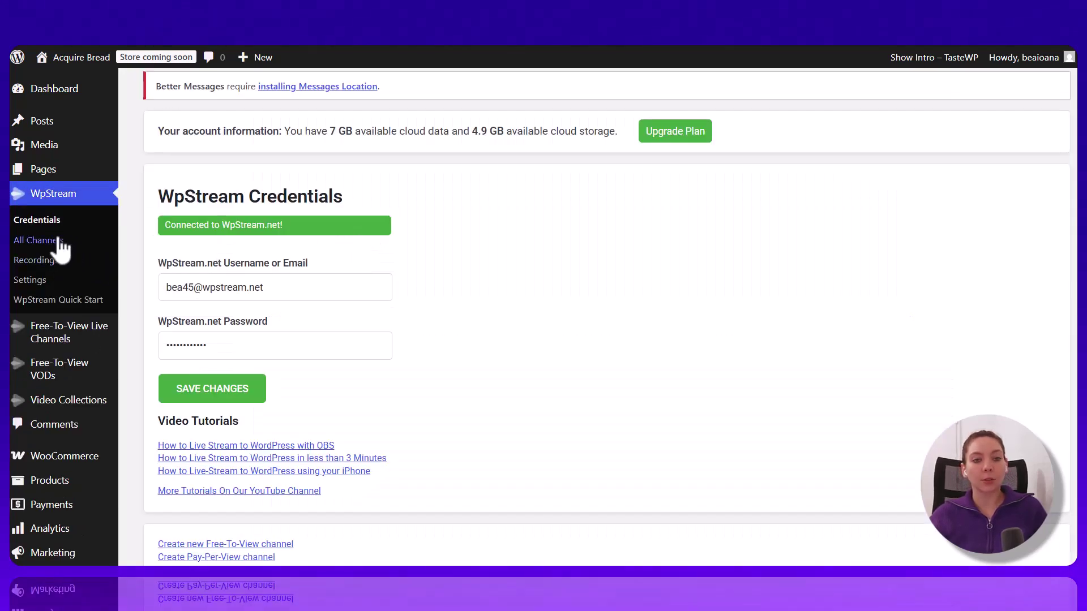
Open the list of all WpStream channels and start creating a new Pay-Per-View channel
left_click(60, 245)
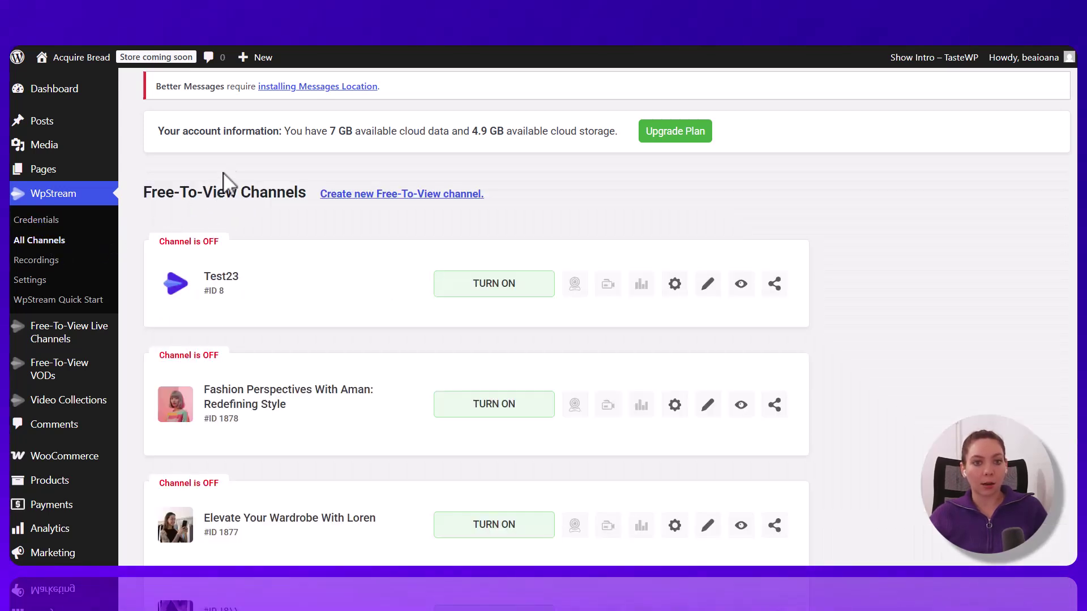
scroll(469, 240, "down", 5)
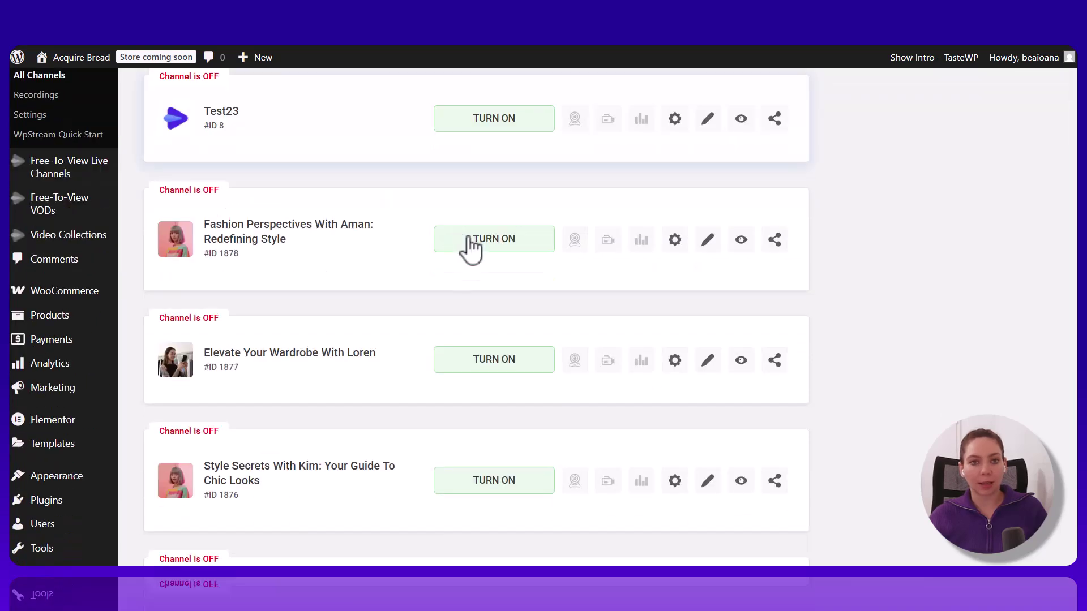
scroll(233, 235, "down", 10)
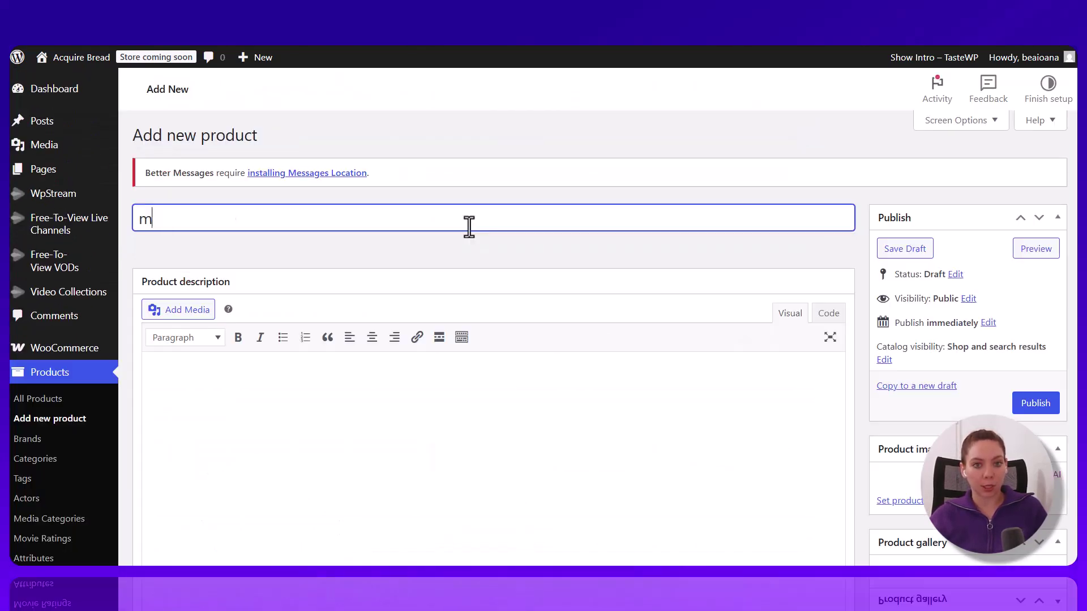
Title the product "My First Pay-Per-View Channel!" and write a welcome description stating that purchased access to all streams is indefinite
type("ew Channel!")
left_click(395, 427)
type("Welcome to my very first pay-pe")
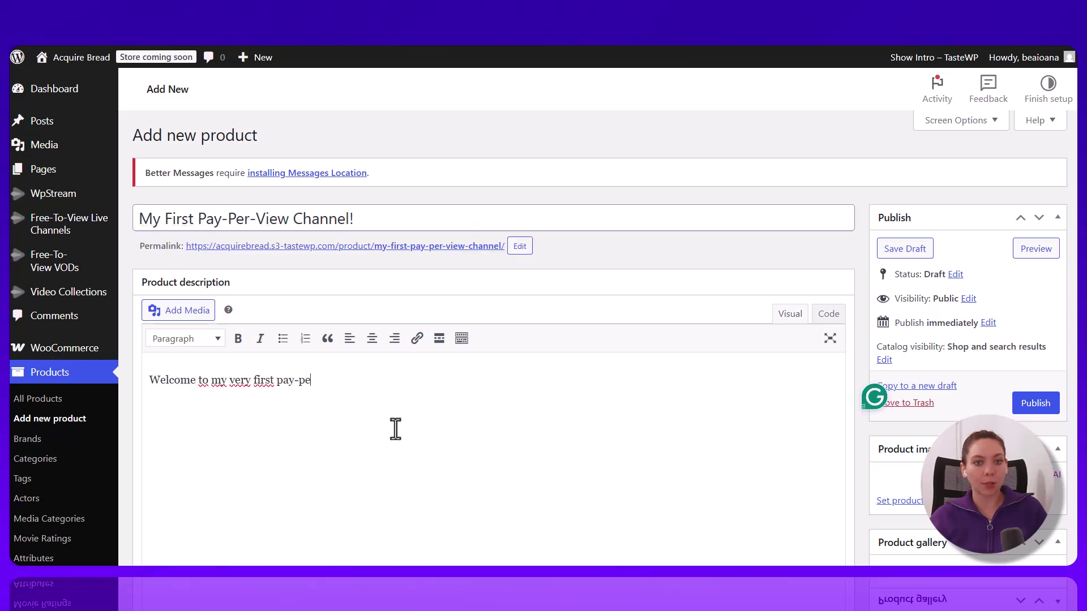
type("r-view channel! You can purchase access and have indefinite access to everything I'll be streaming.")
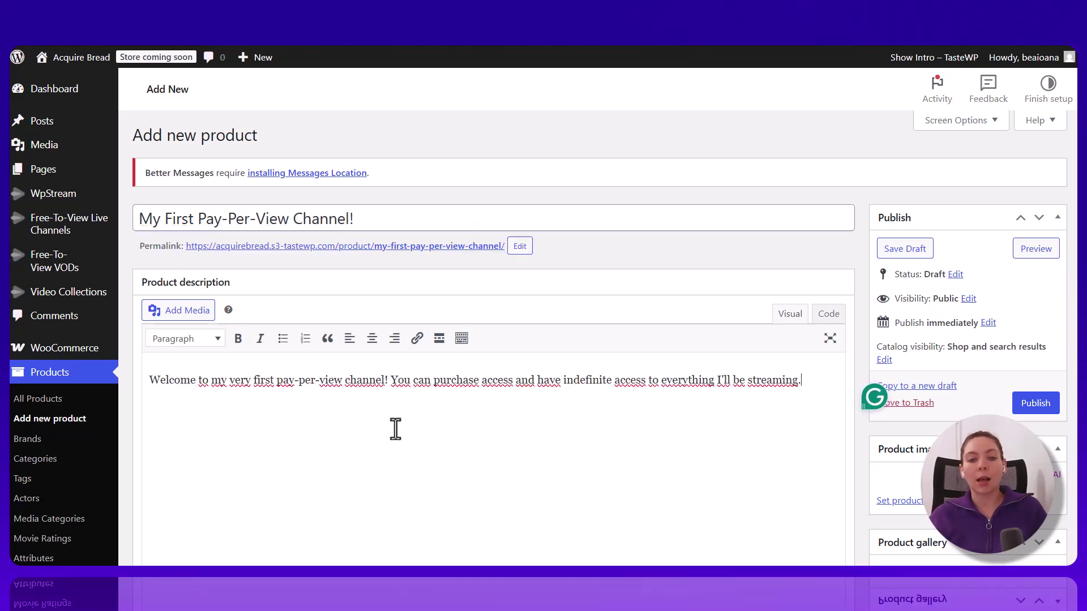
Add Sydney-Trailer-6.mp4 as the video trailer and Sydney-preview-muted.mp4 as the video preview
scroll(401, 422, "down", 10)
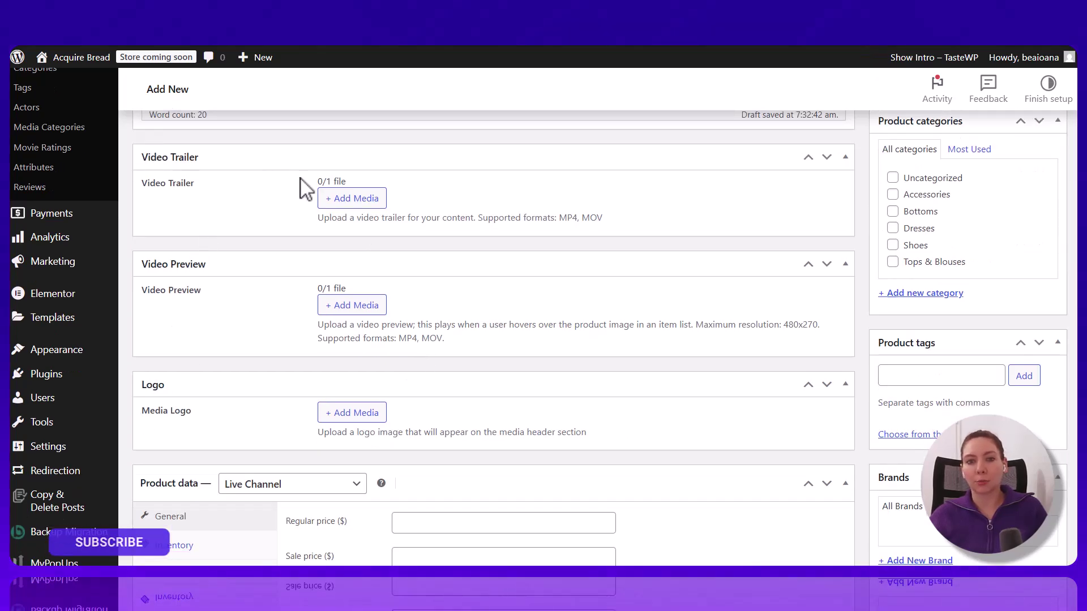
left_click(337, 199)
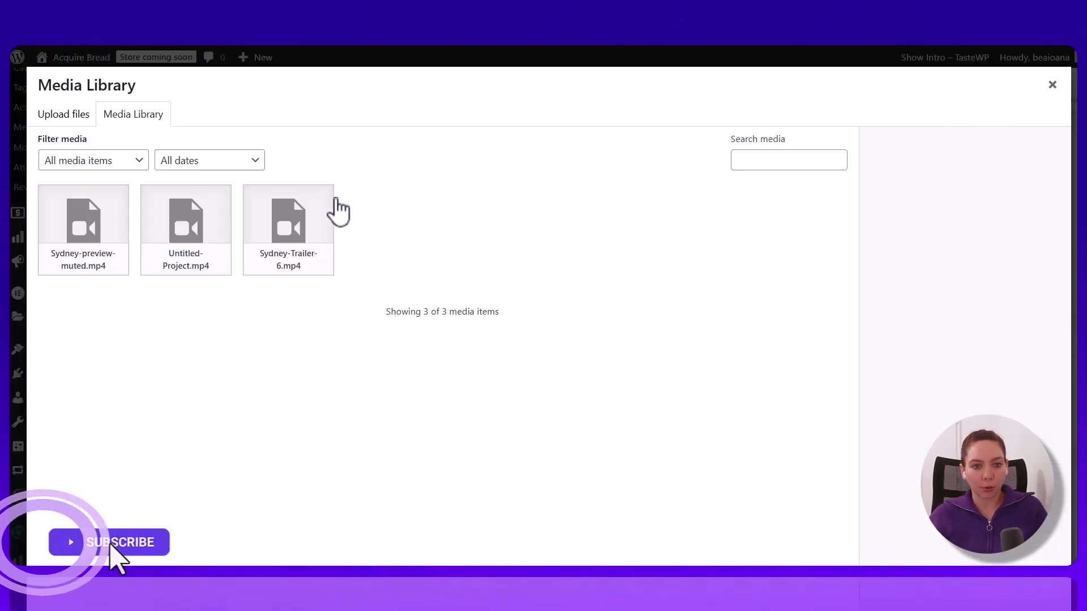
left_click(284, 266)
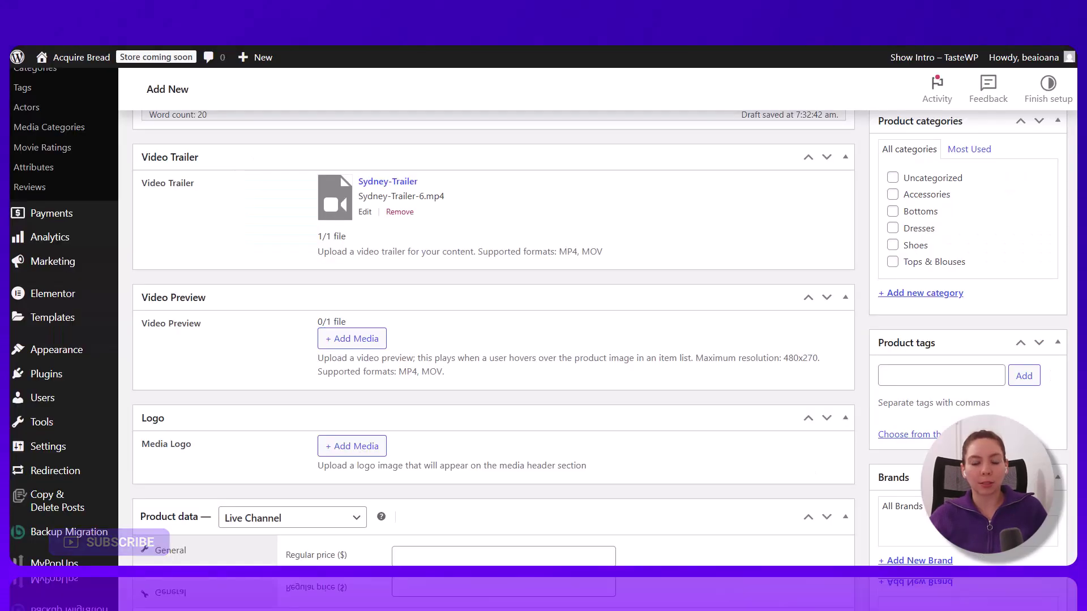
left_click(363, 342)
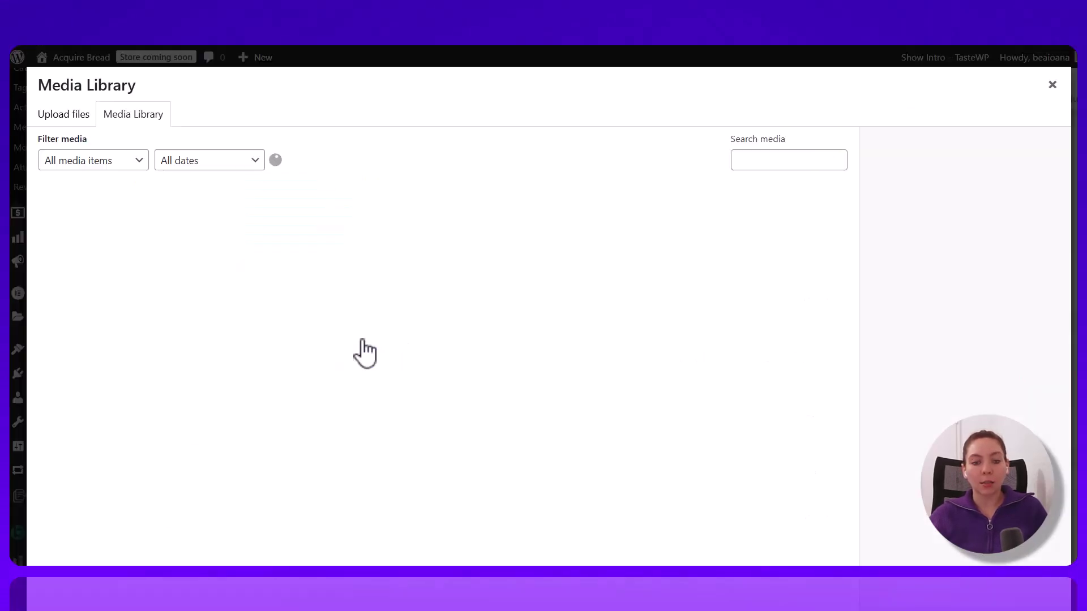
left_click(99, 260)
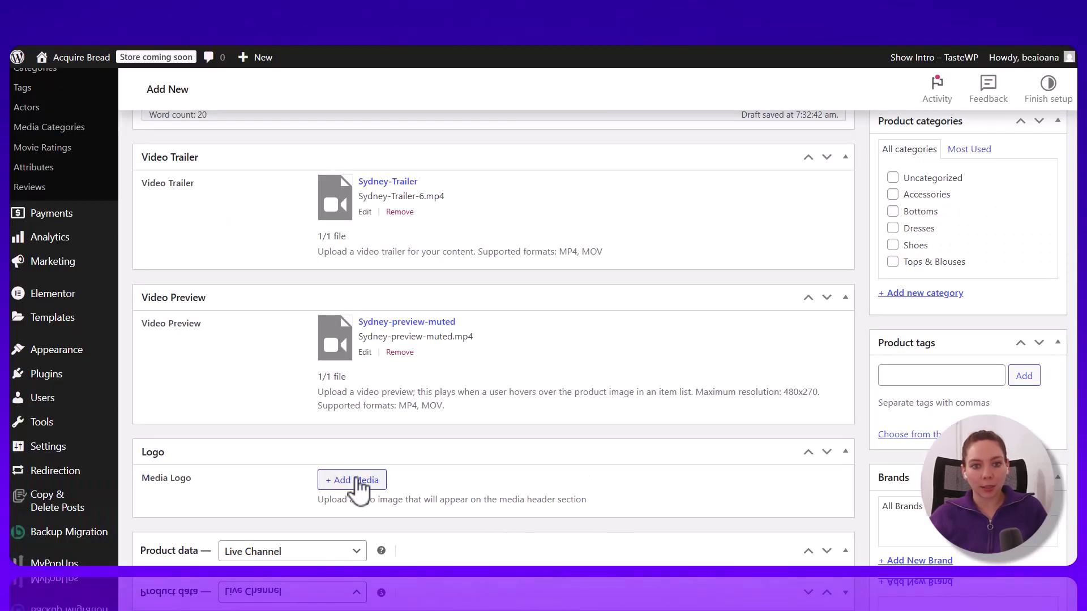
Set the live channel's regular price to 13 dollars in the product data
scroll(359, 490, "down", 3)
scroll(378, 329, "down", 3)
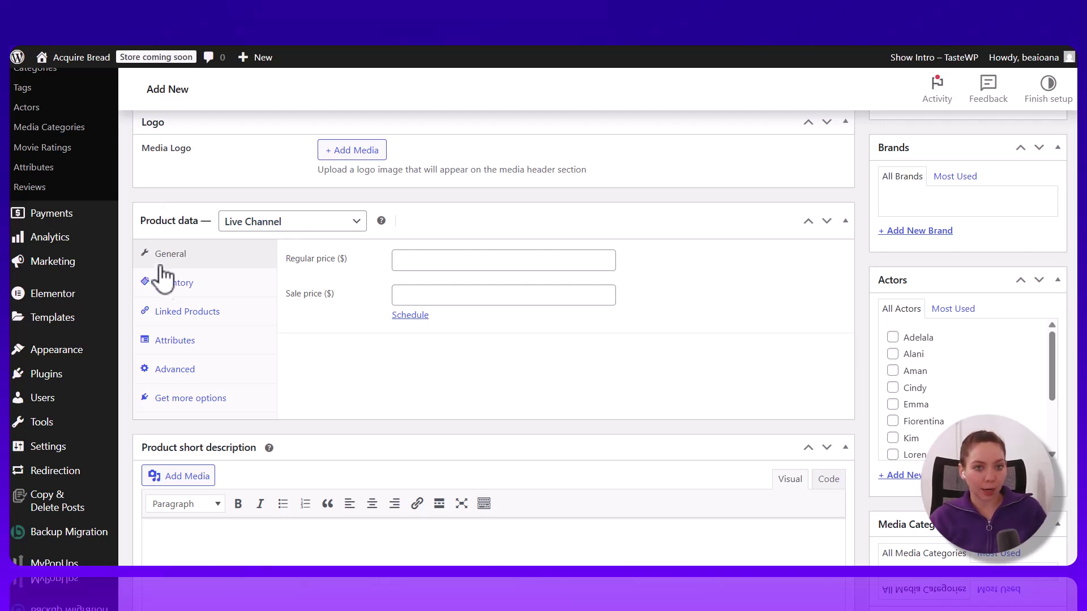
left_click(410, 261)
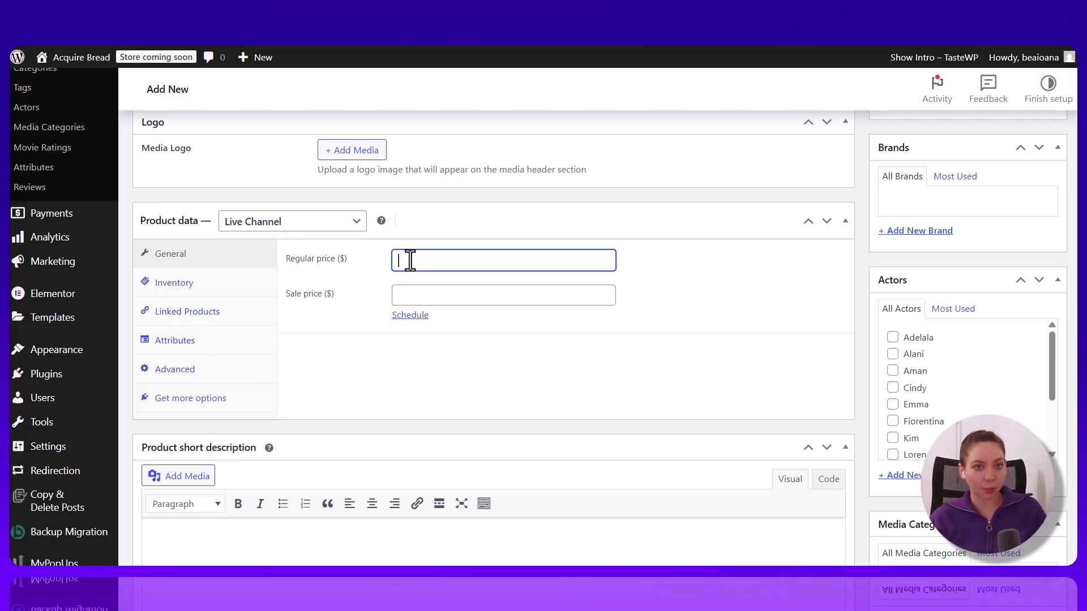
left_click(508, 405)
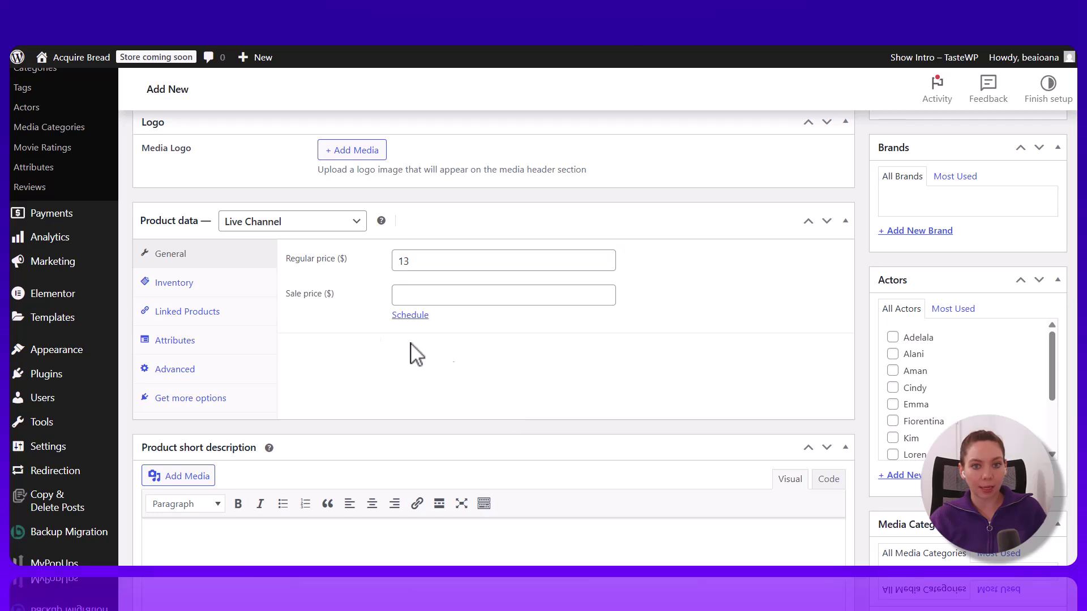
Assign the media categories Fashion and Live Shopping and the last actor in the actors list
scroll(821, 368, "down", 8)
scroll(894, 397, "up", 4)
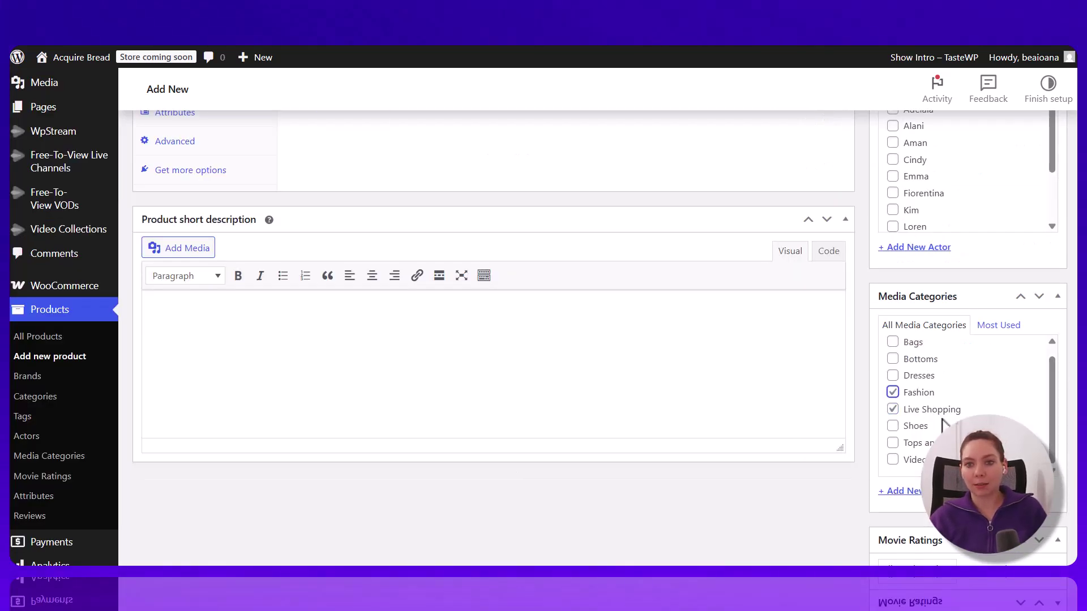
scroll(934, 396, "up", 3)
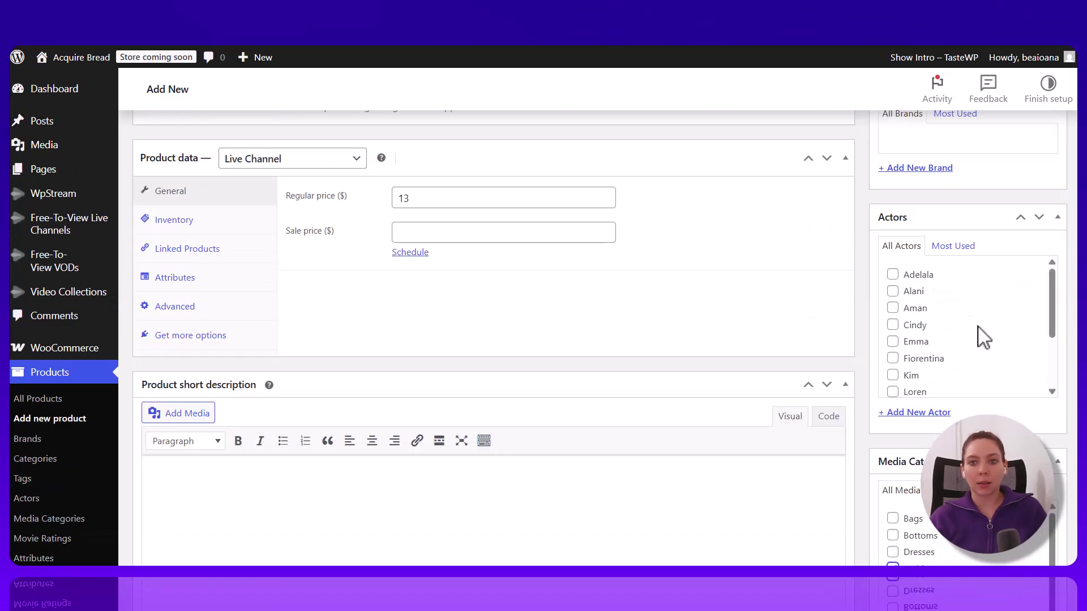
scroll(970, 324, "down", 2)
left_click(928, 382)
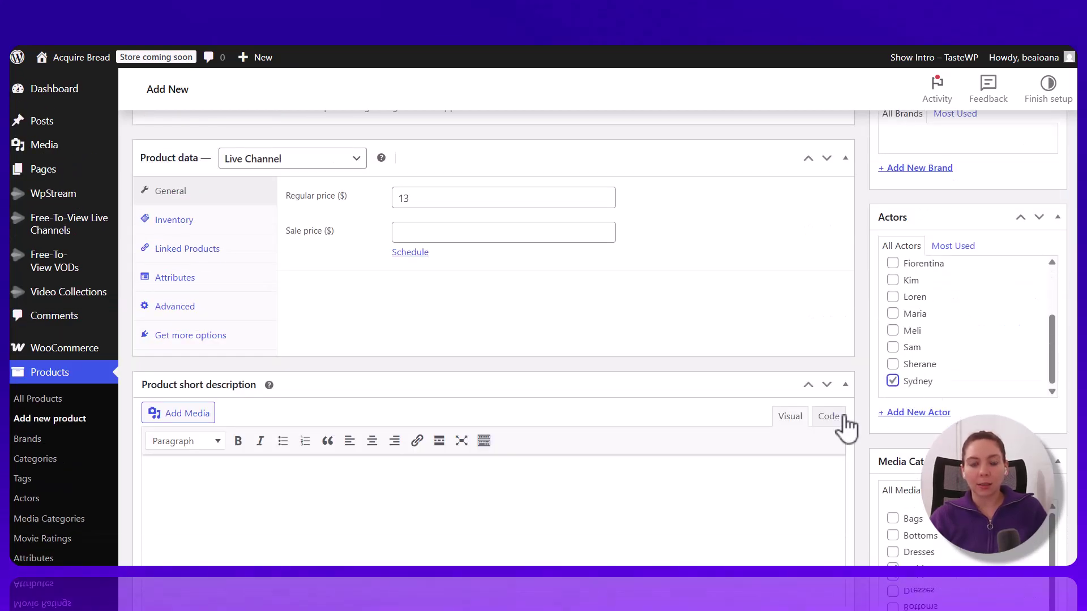
Add the product tags "pay-per-view live" and "members only access"
scroll(846, 423, "up", 6)
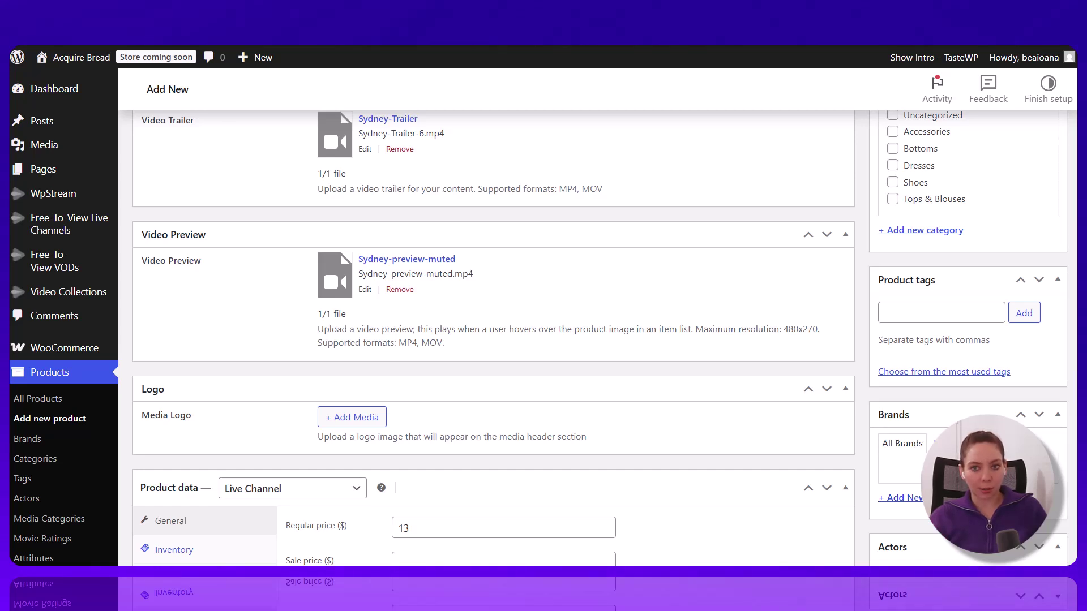
left_click(944, 319)
type("pay-per-view live")
key("Return")
type("members only access")
key("Return")
Assign the product categories Tops & Blouses, Shoes, Dresses, Bottoms and Accessories
scroll(736, 449, "up", 3)
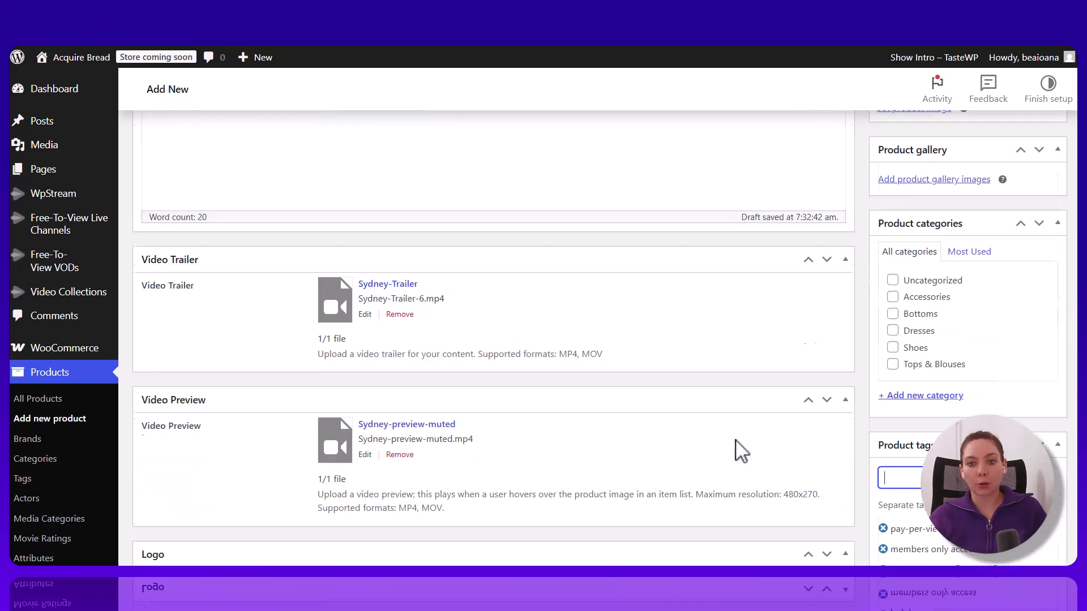
left_click(893, 364)
left_click(893, 348)
left_click(893, 330)
left_click(893, 313)
left_click(893, 297)
Add the ring-light photo live2-1-2.webp from the media library to the product gallery
scroll(909, 402, "up", 3)
left_click(949, 346)
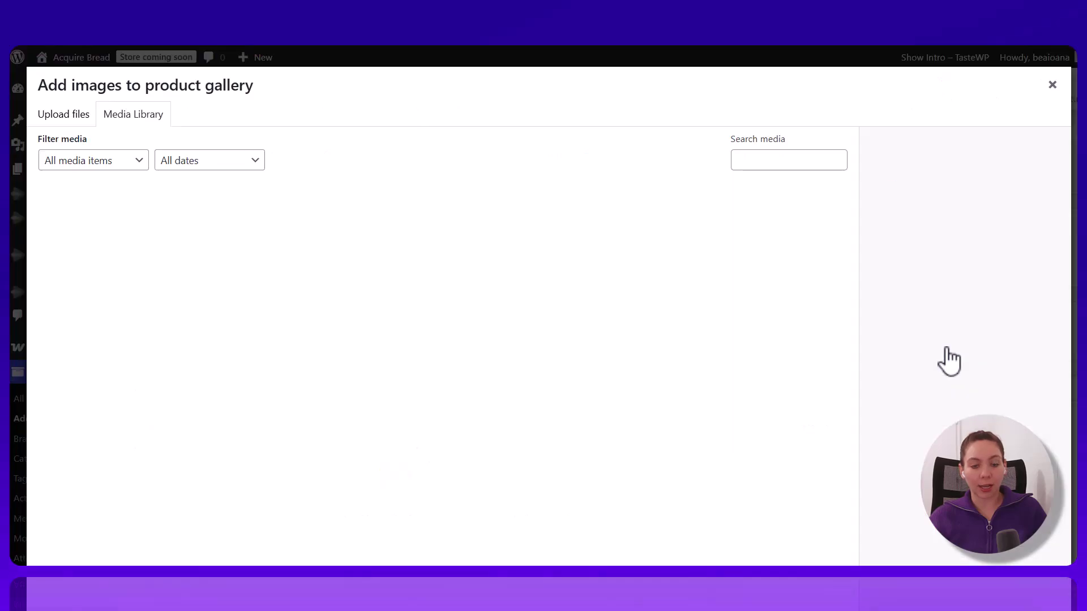
left_click(397, 370)
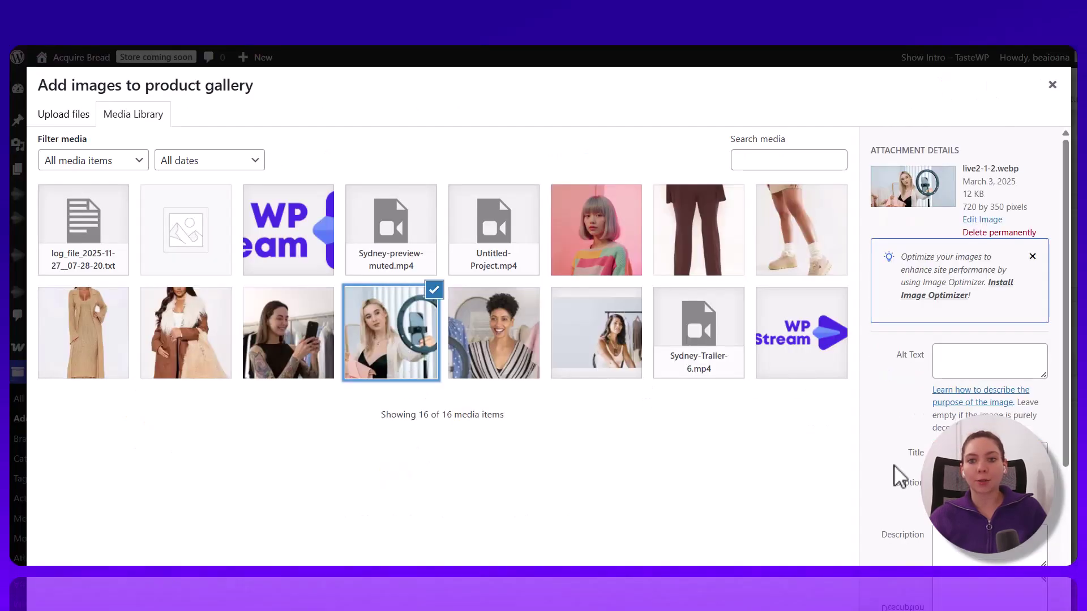
left_click(1024, 558)
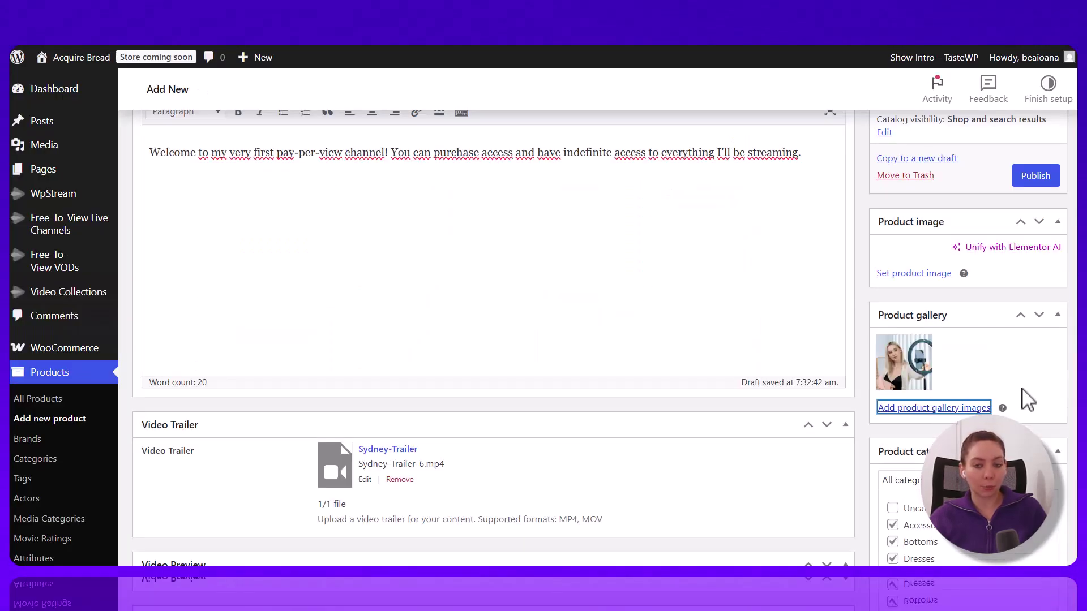
Set the ring-light photo of the blonde woman as the product image and publish the product
scroll(1026, 406, "up", 3)
left_click(912, 461)
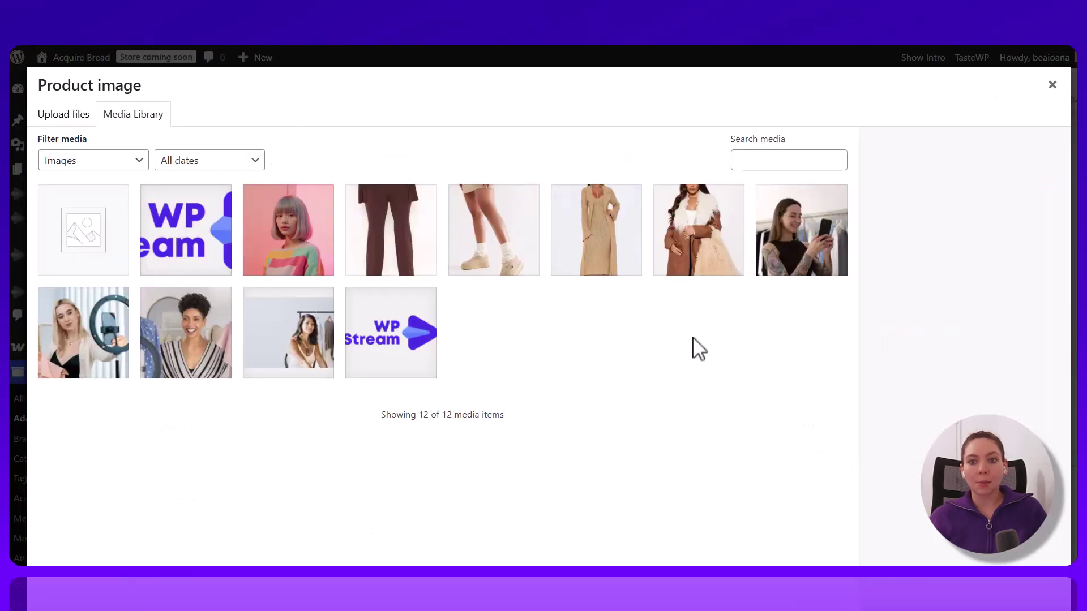
left_click(83, 332)
left_click(1025, 558)
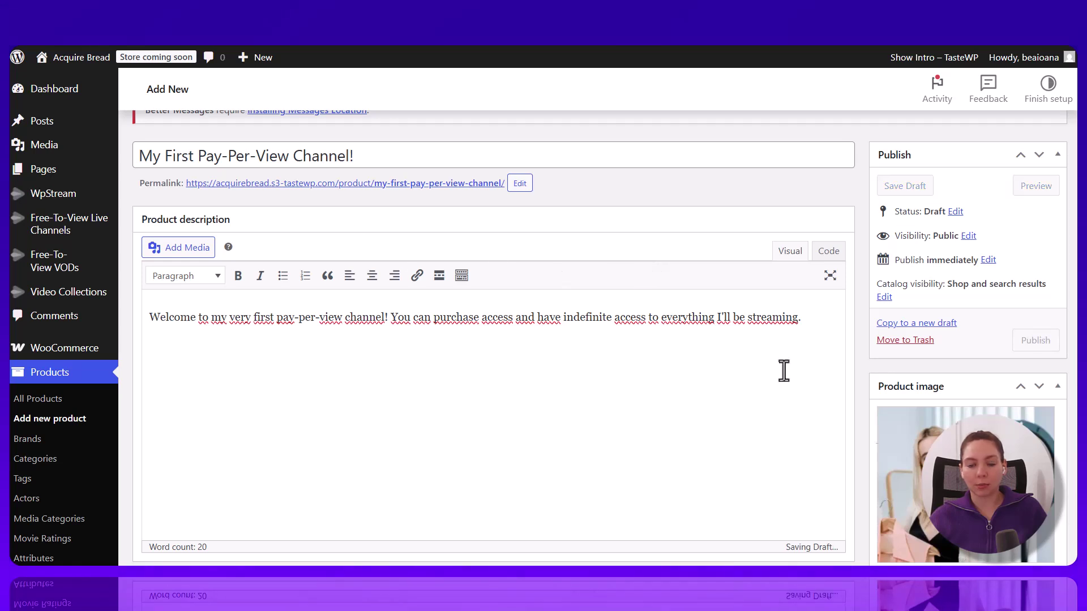
scroll(626, 323, "up", 1)
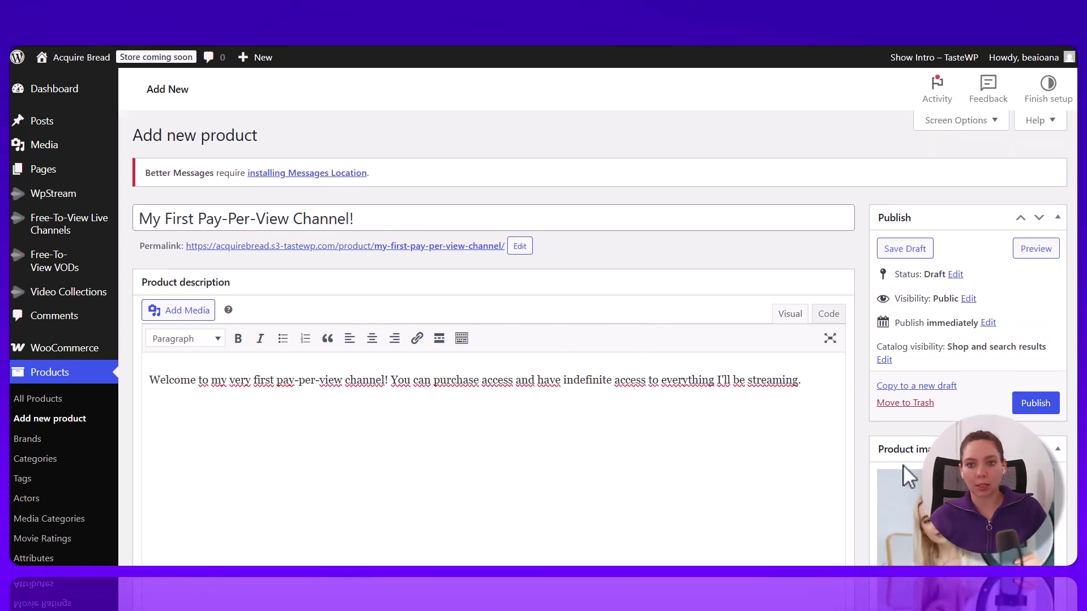
left_click(1045, 405)
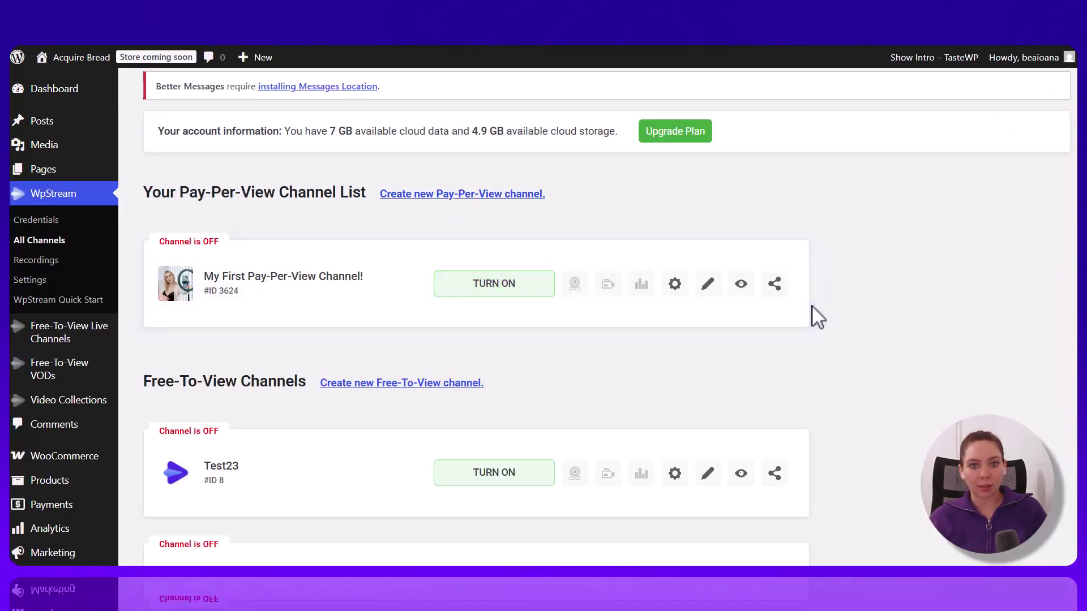
View the new pay-per-view channel's public page, look over its content and play its trailer
left_click(749, 284)
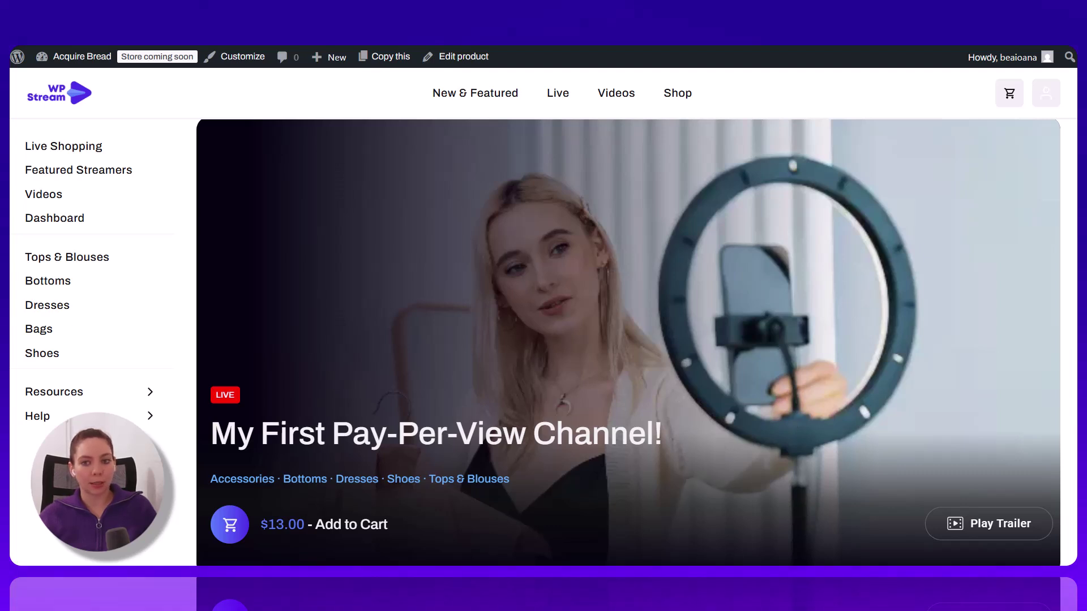
scroll(628, 342, "down", 8)
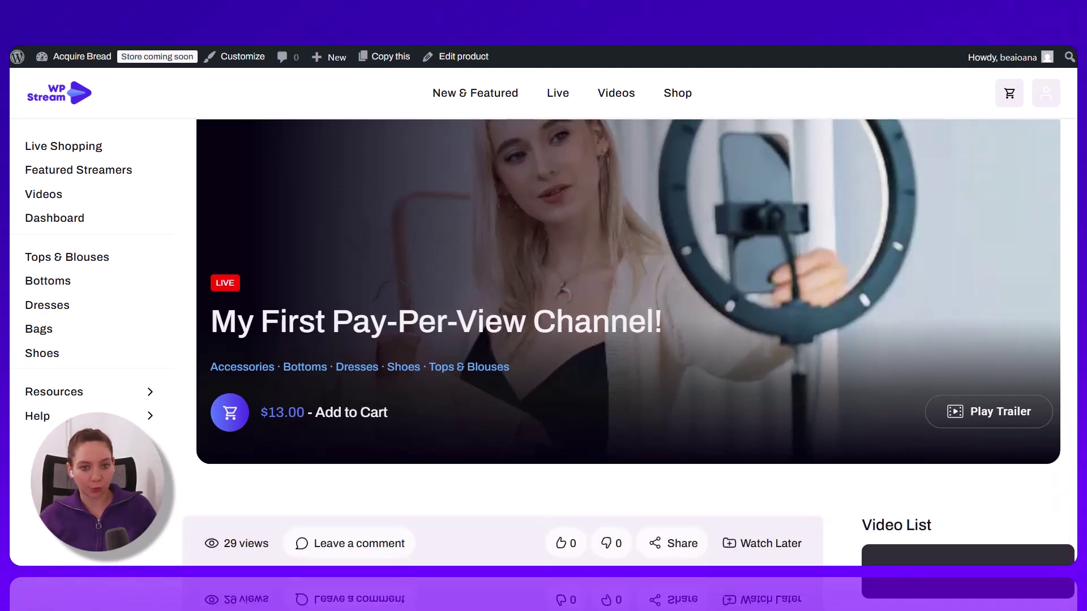
scroll(963, 448, "up", 8)
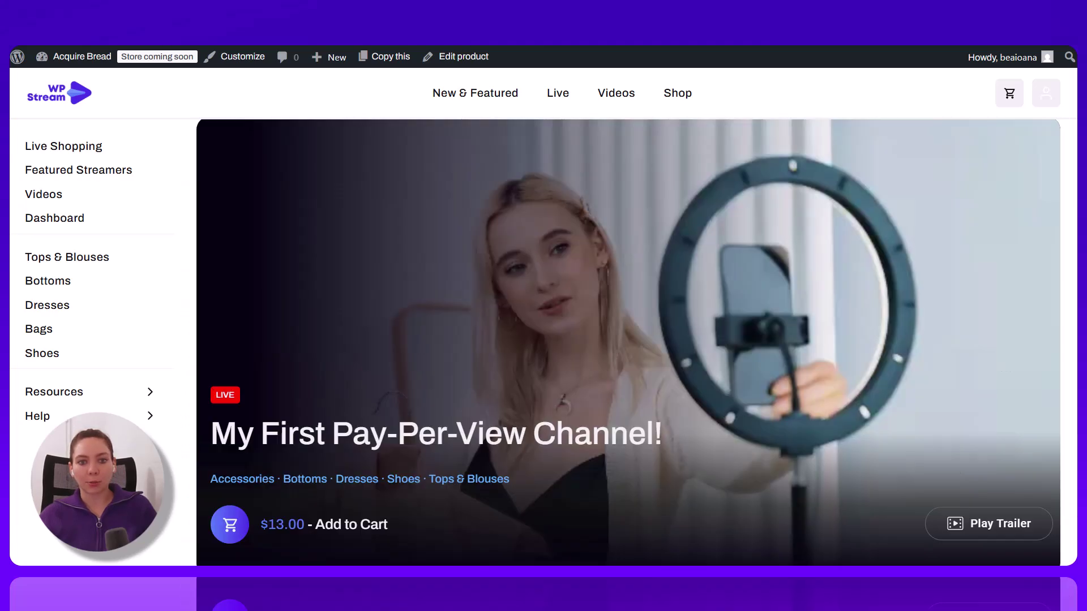
left_click(969, 522)
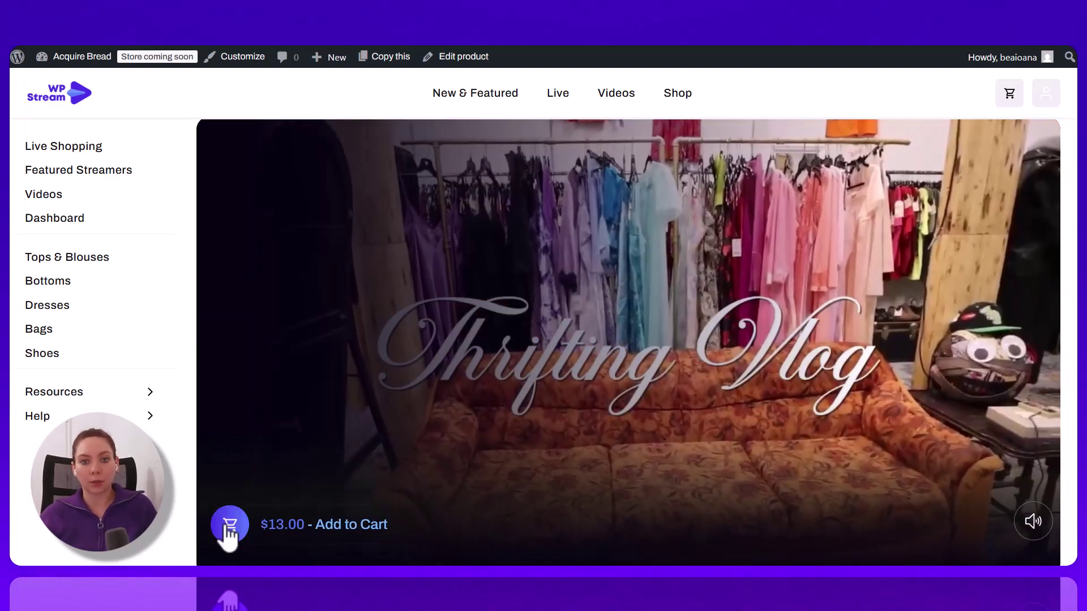
Add the $13.00 pay-per-view channel to the cart and proceed to checkout
left_click(229, 527)
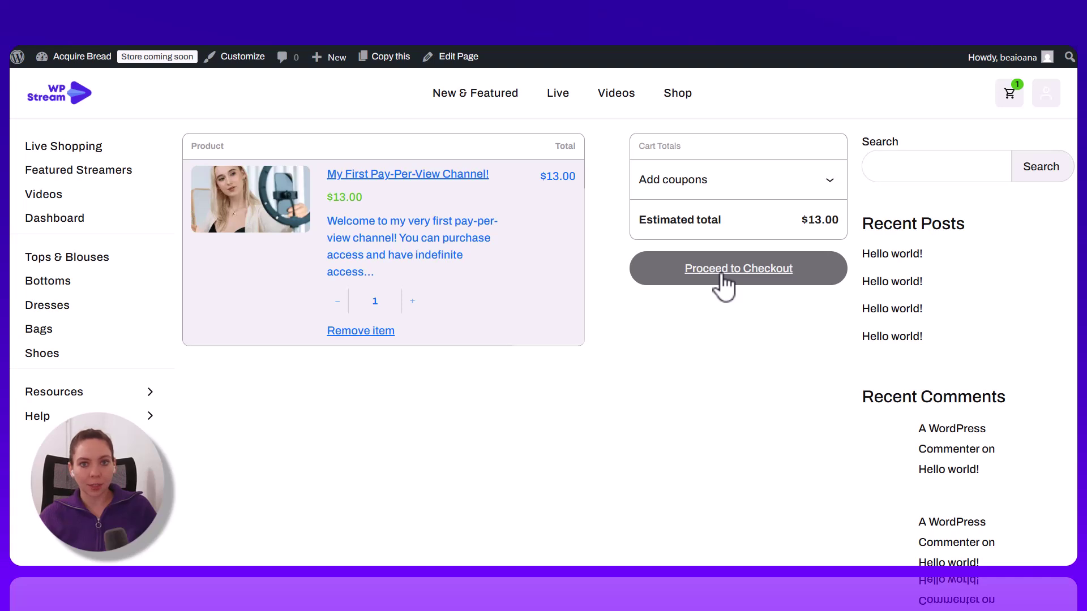
left_click(762, 272)
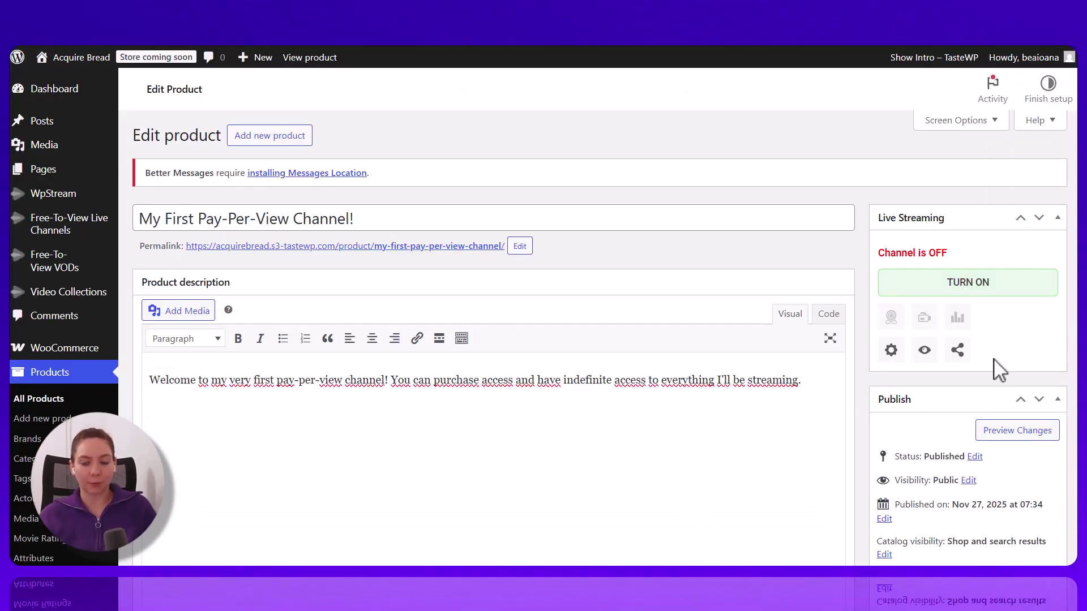
Turn on the pay-per-view channel and open its settings for going live with an external streaming app
left_click(943, 283)
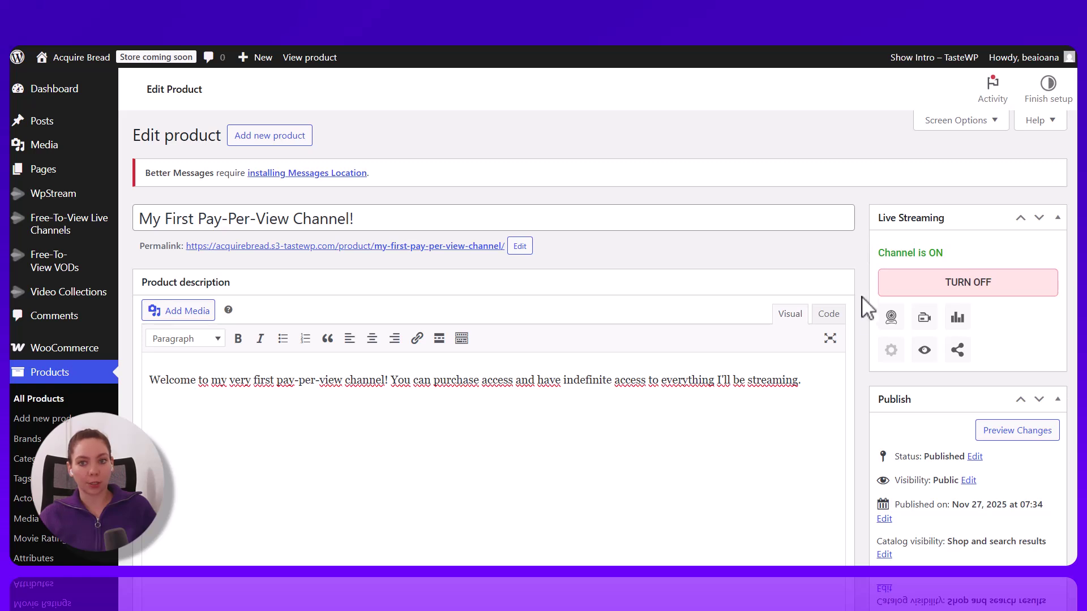
left_click(924, 320)
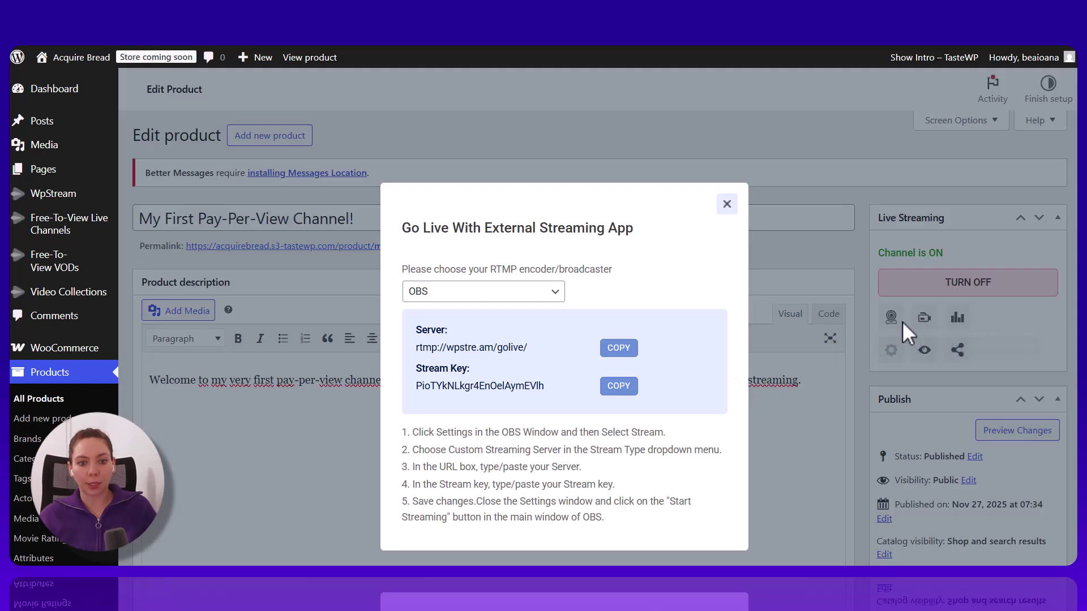
Choose OBS as the RTMP encoder and copy the server address
left_click(445, 297)
left_click(436, 313)
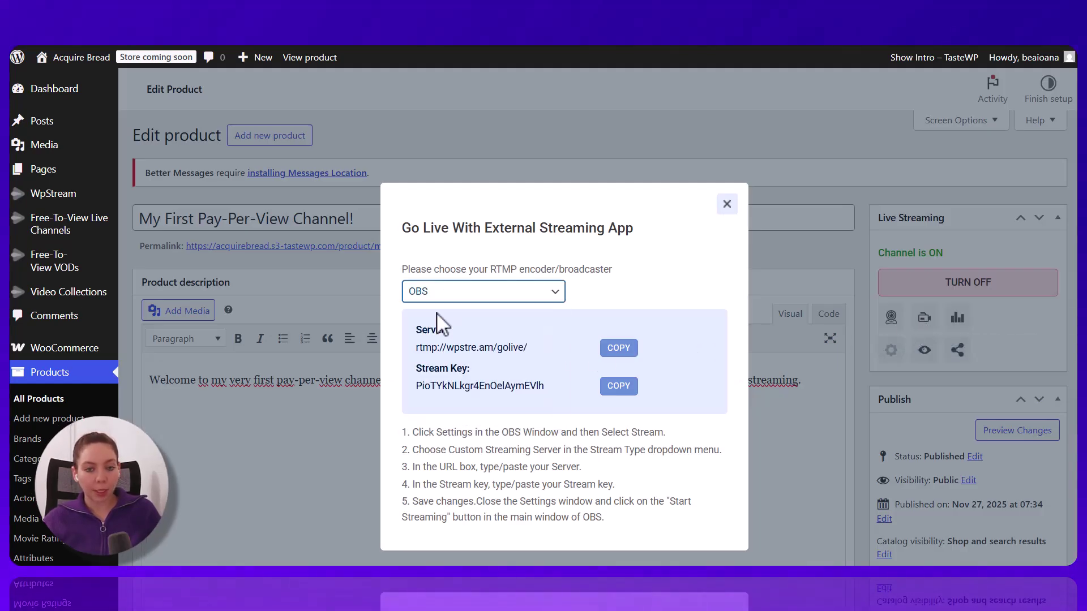
left_click(618, 348)
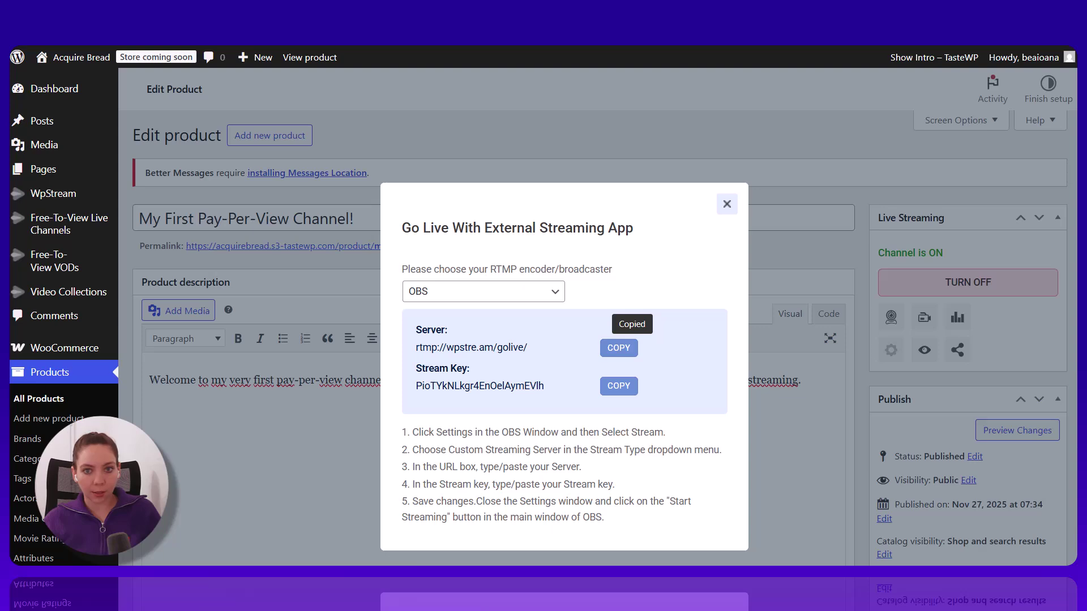
Switch to OBS and paste the copied server address into its custom stream destination
key("alt+Tab")
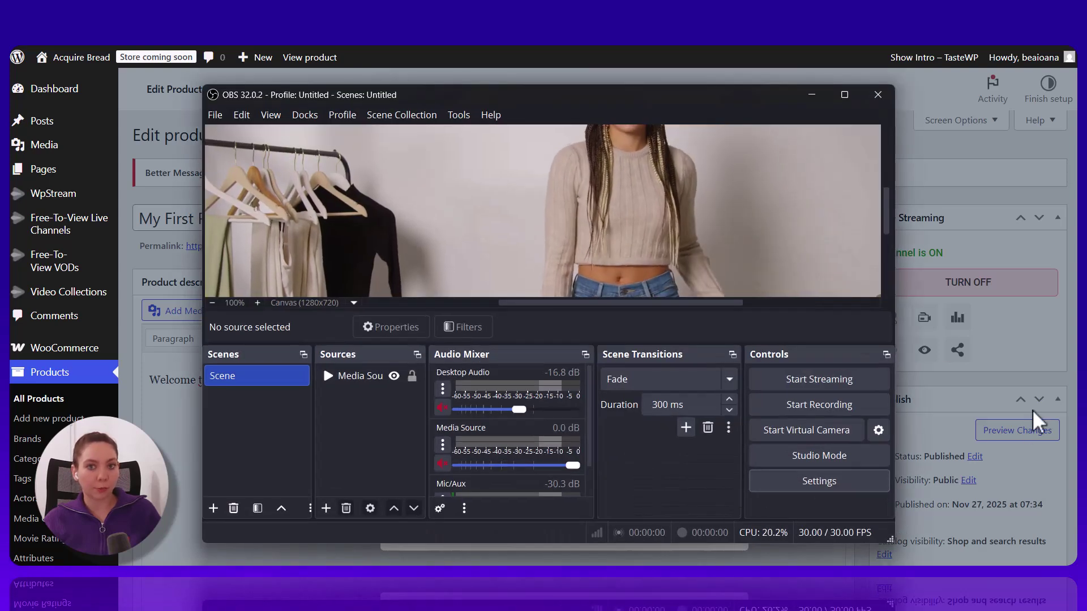
left_click(826, 480)
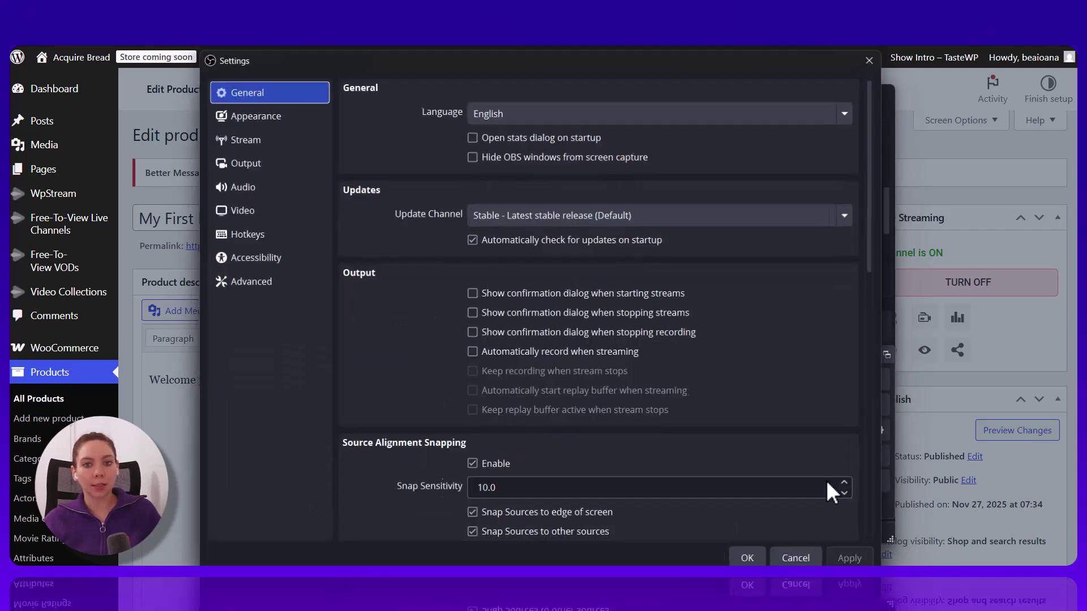
left_click(250, 145)
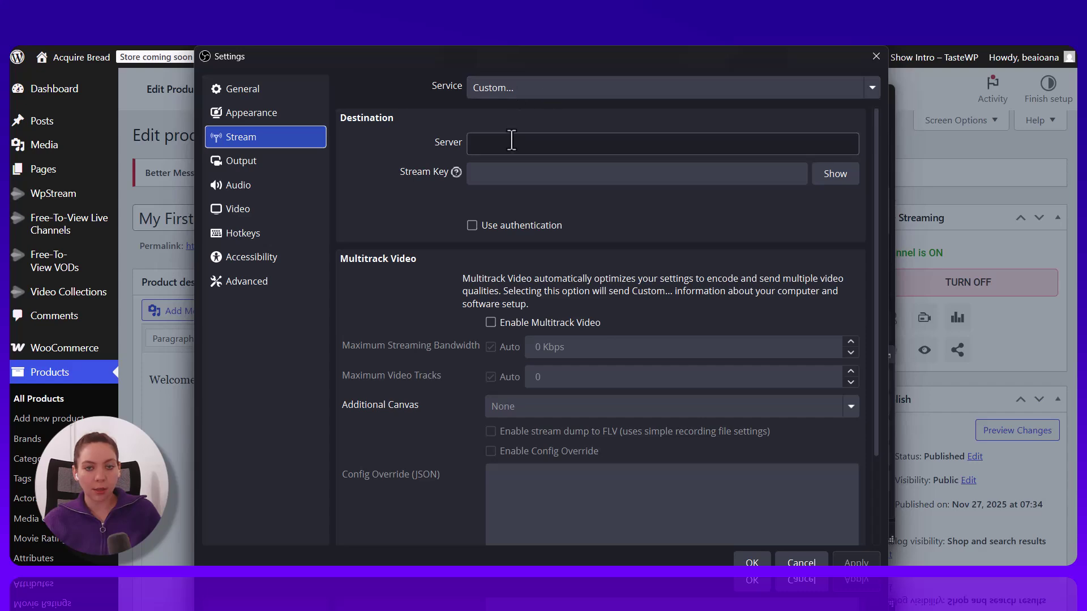
key("ctrl+v")
left_click(924, 197)
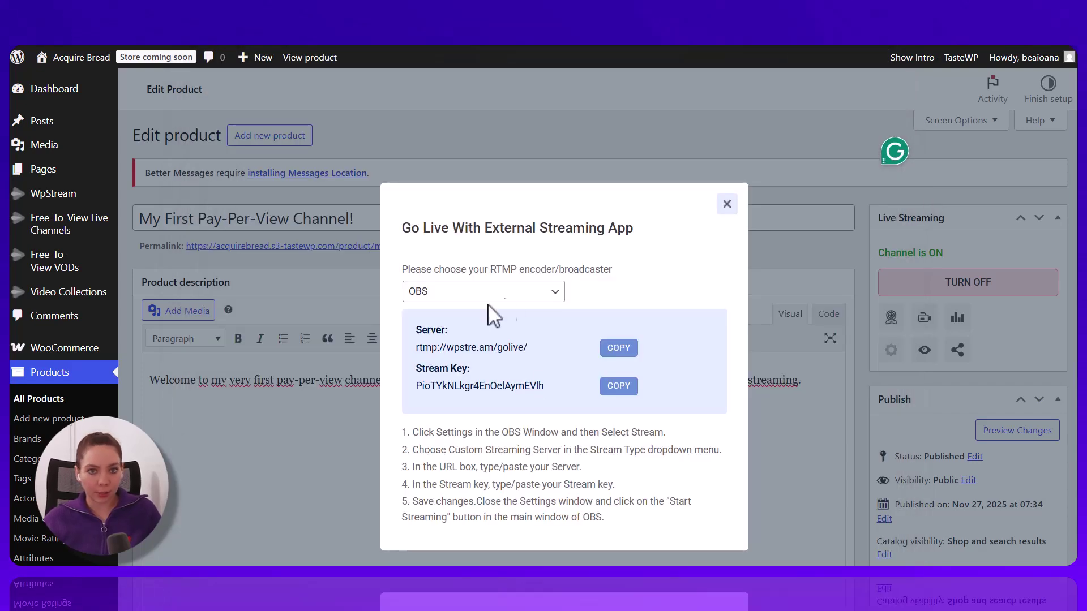
Copy the channel's stream key from WpStream, paste it into the OBS stream key field and save the settings
left_click(630, 389)
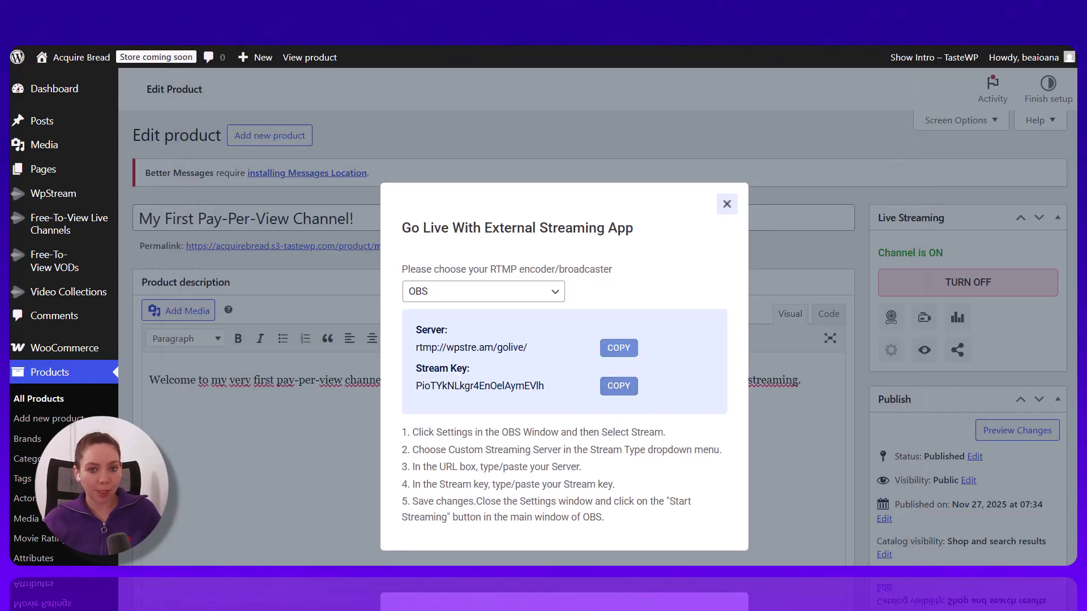
key("alt+Tab")
left_click(518, 172)
left_click(751, 562)
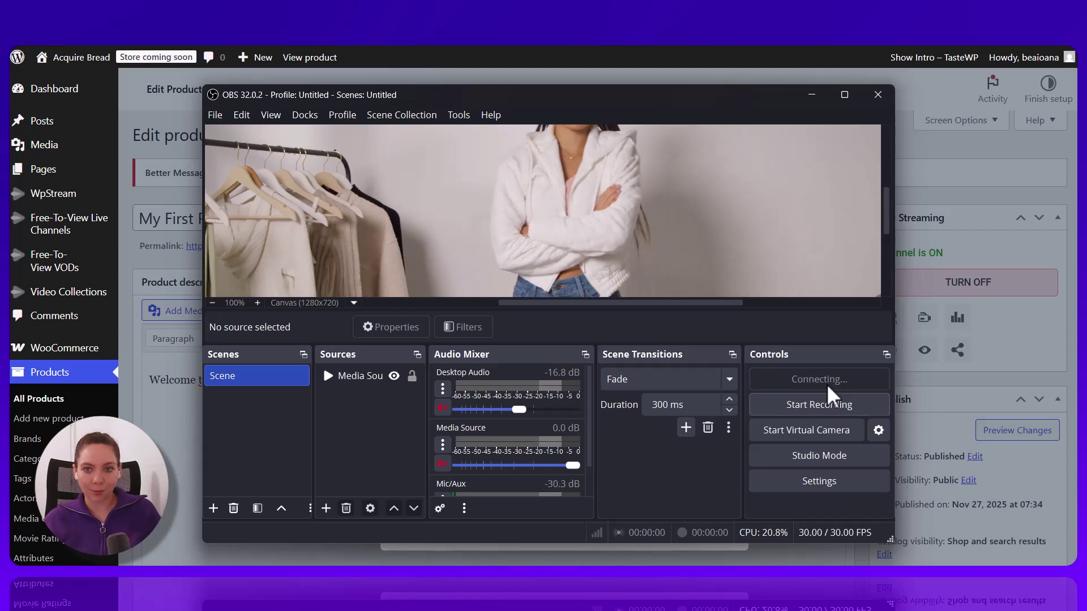
Start streaming from OBS, minimize it and close the external streaming app instructions in WordPress
left_click(827, 386)
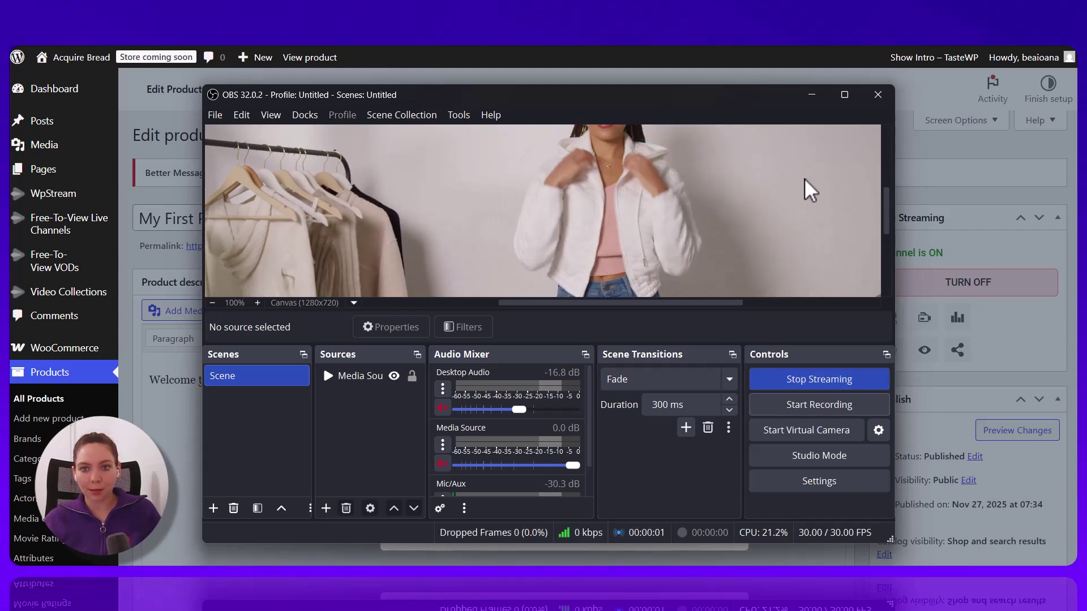
left_click(811, 97)
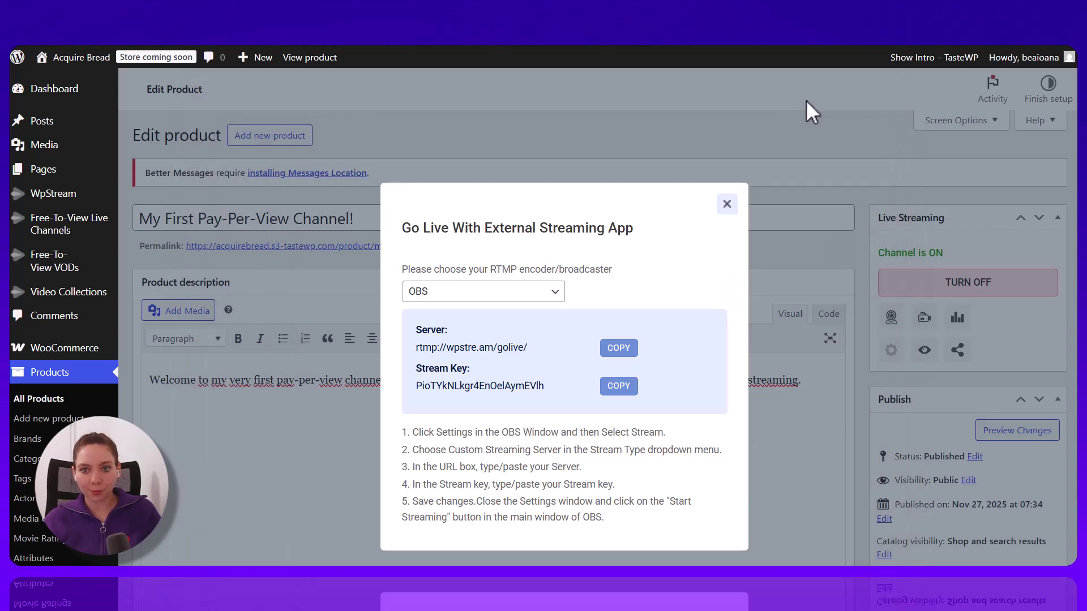
left_click(726, 205)
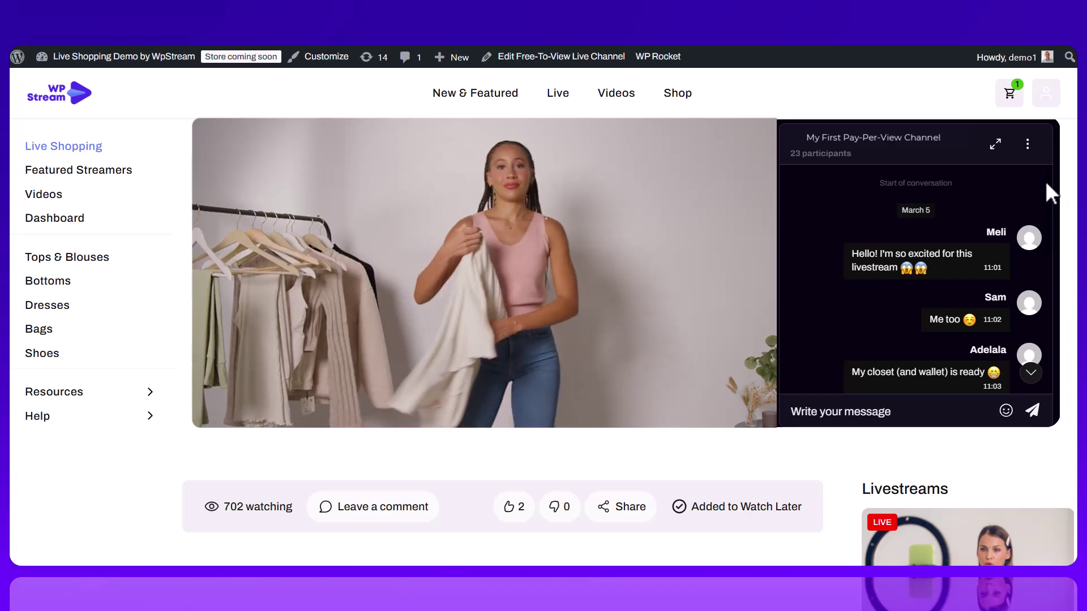
Look over the live channel page's chat, description and products, and stop the stream in OBS
left_click_drag(1052, 218, 1042, 338)
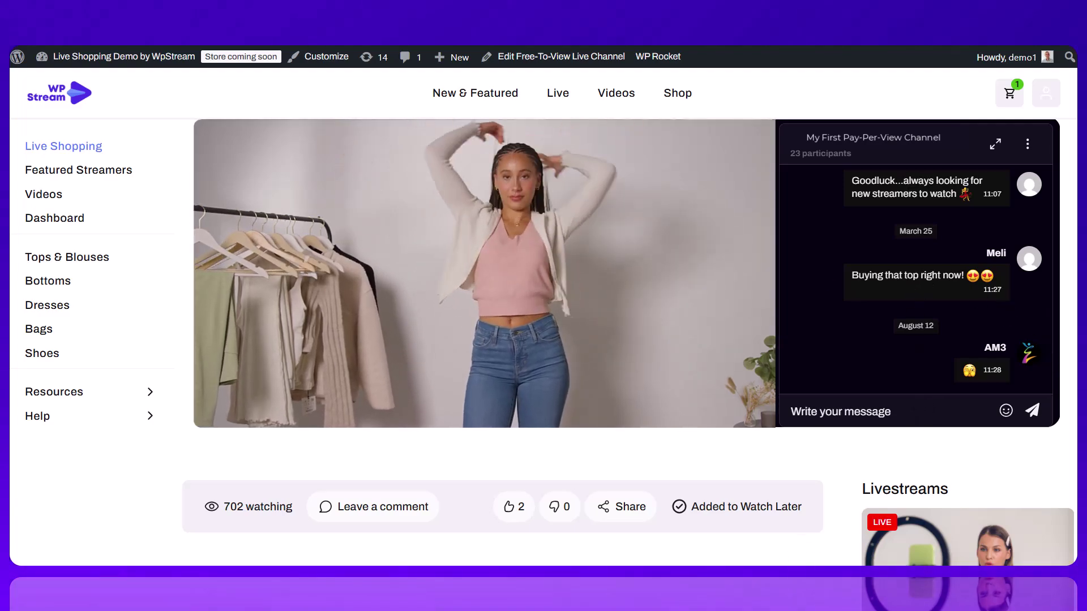
scroll(510, 339, "down", 20)
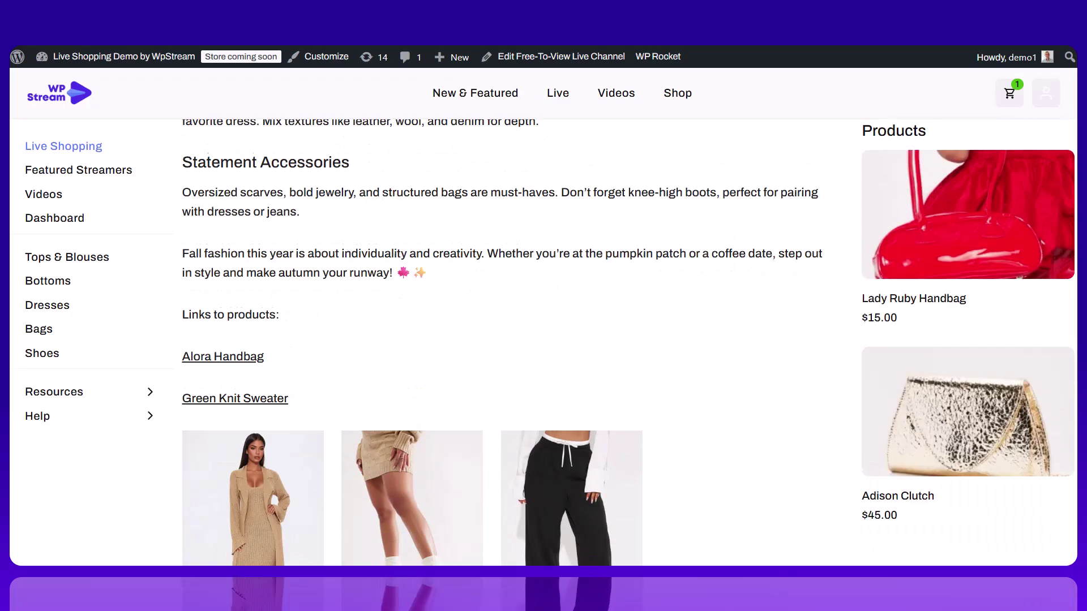
scroll(738, 561, "down", 15)
scroll(739, 561, "down", 5)
scroll(725, 547, "up", 20)
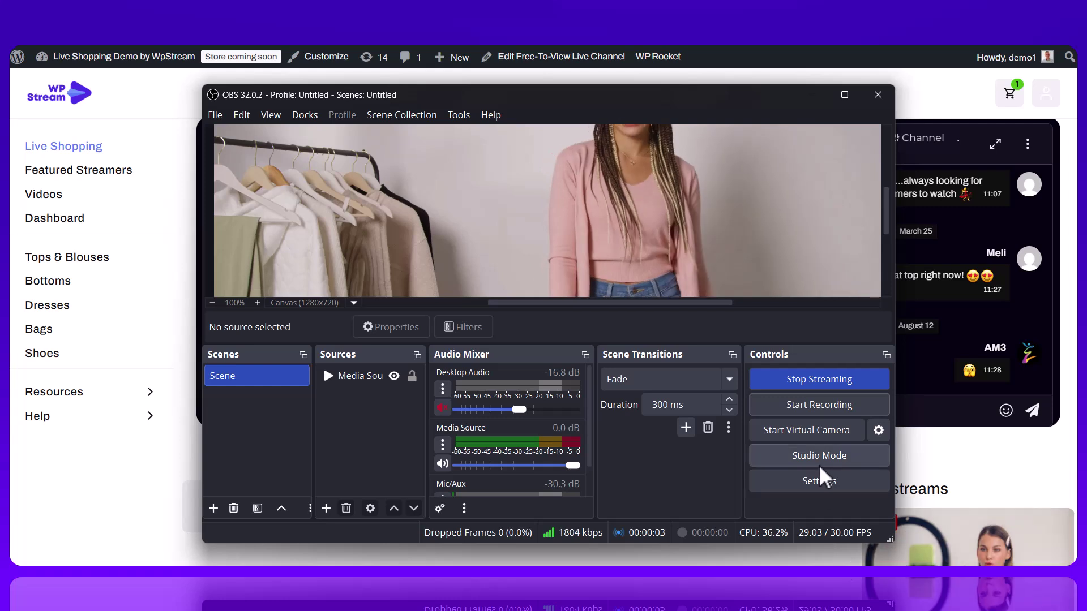
left_click(796, 378)
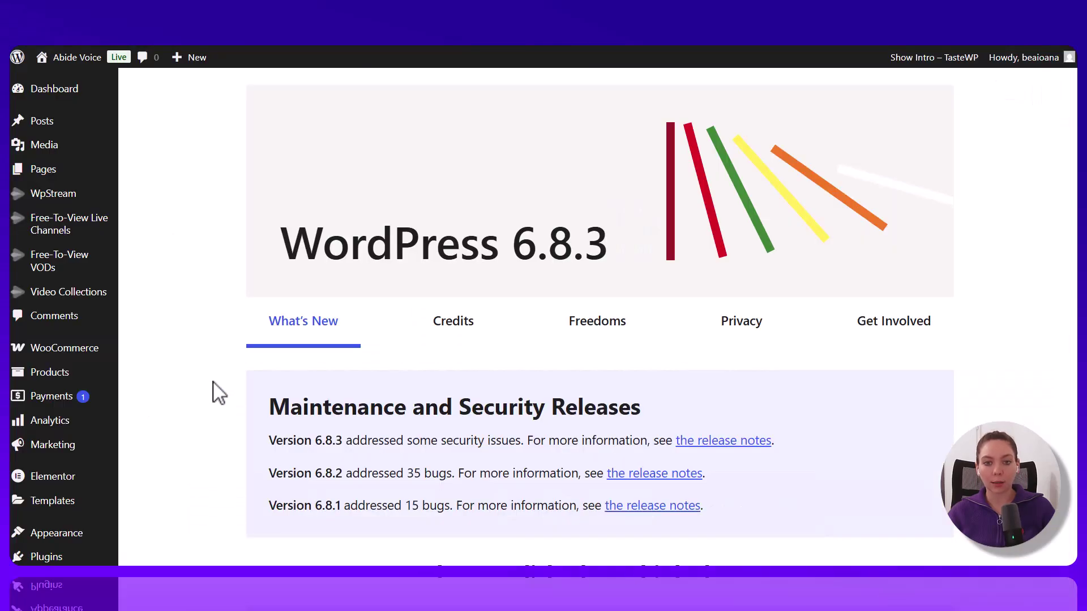
Examine the installed plugins for WooCommerce, WooCommerce Subscriptions and WpStream
scroll(215, 390, "down", 3)
mouse_move(61, 396)
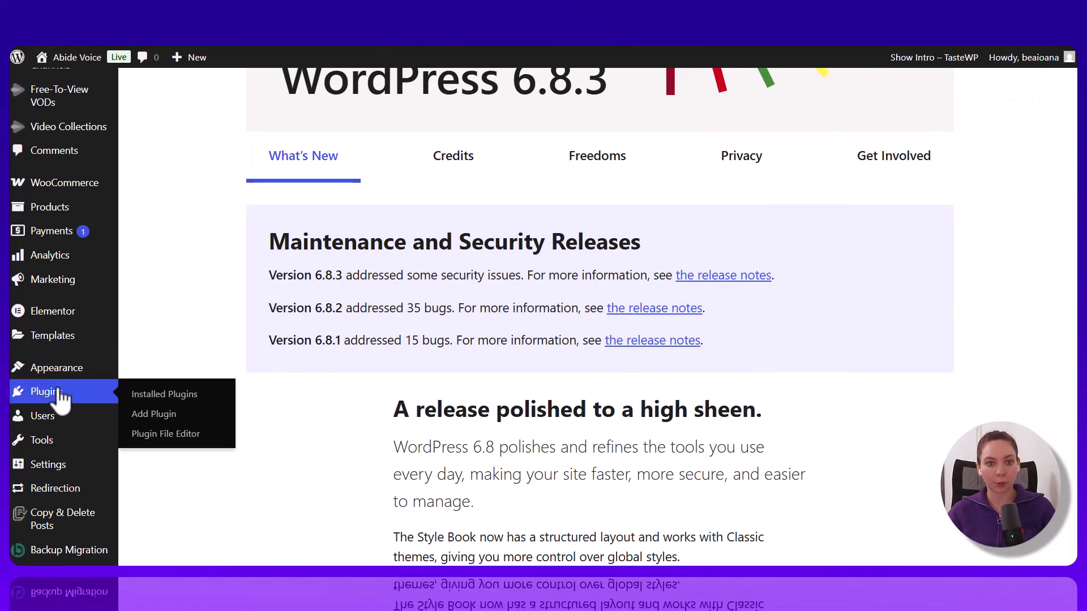
left_click(56, 390)
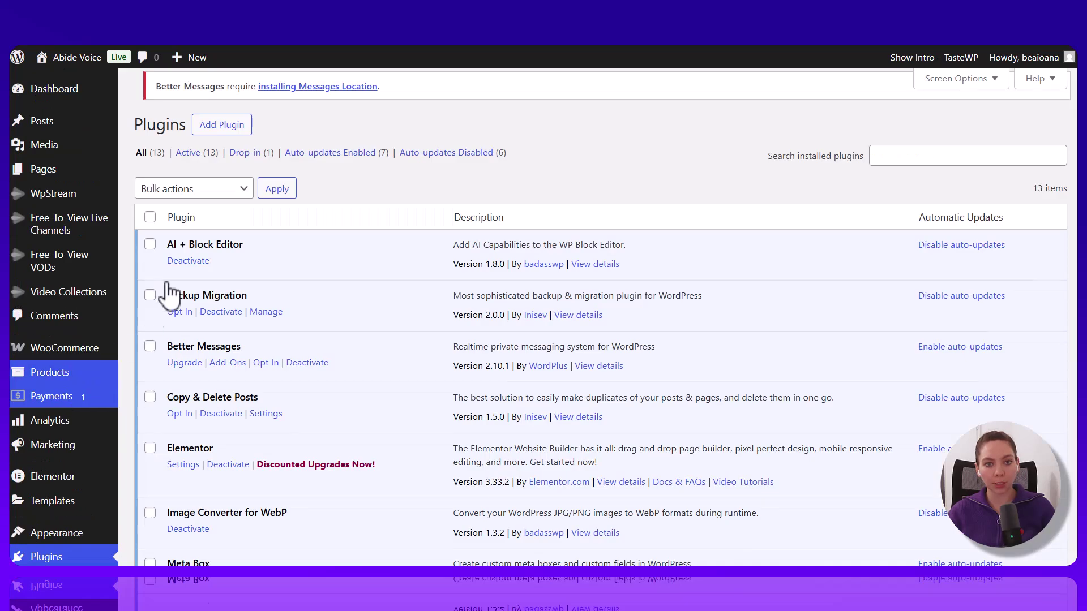
scroll(253, 364, "down", 10)
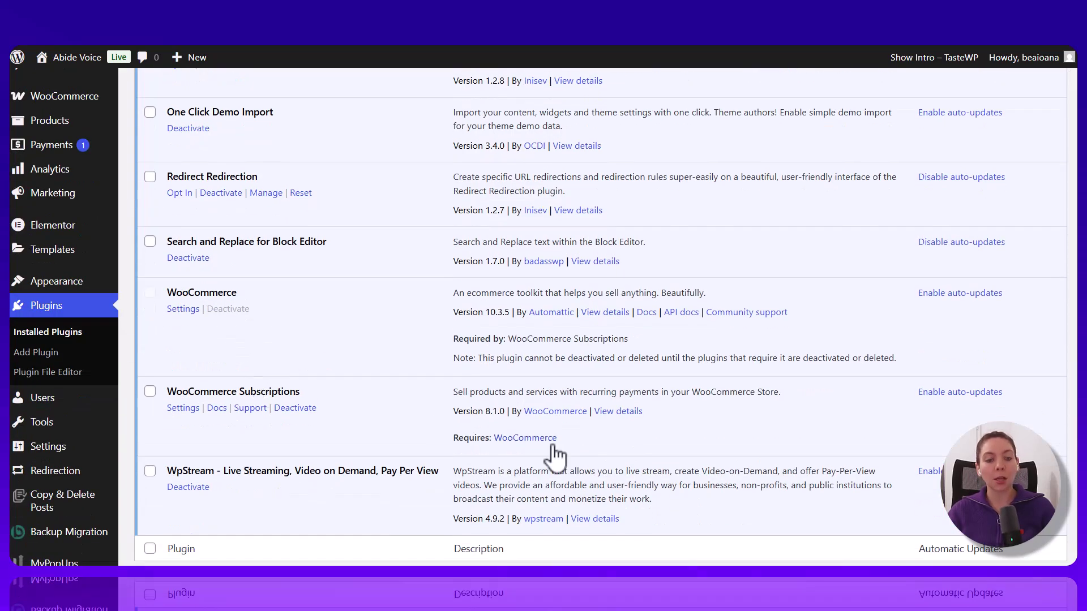
scroll(566, 411, "up", 10)
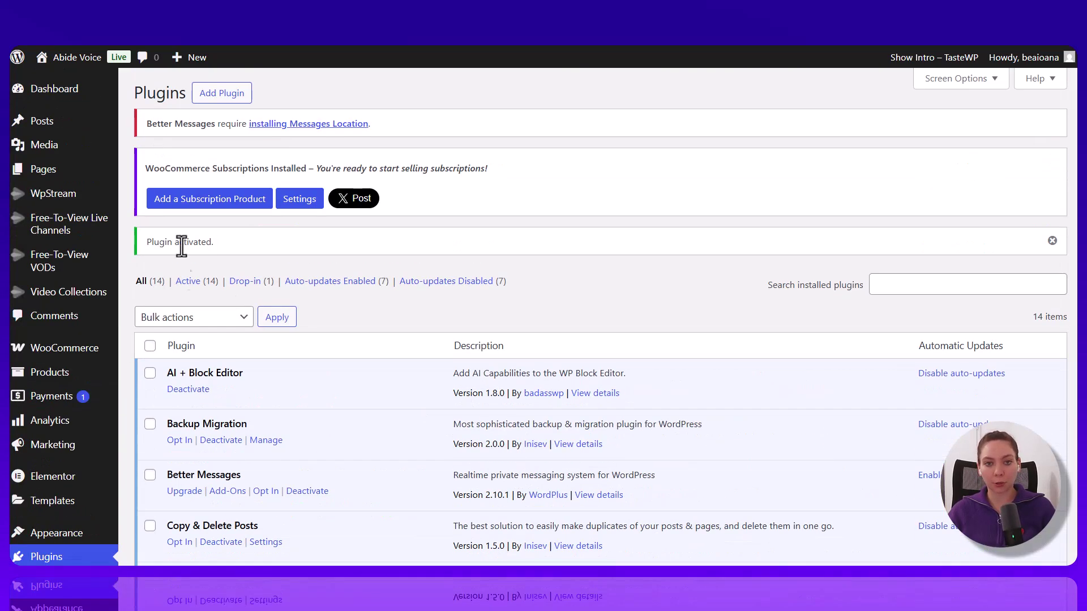
Add a new product titled "My First Subscription Channel!"
mouse_move(57, 379)
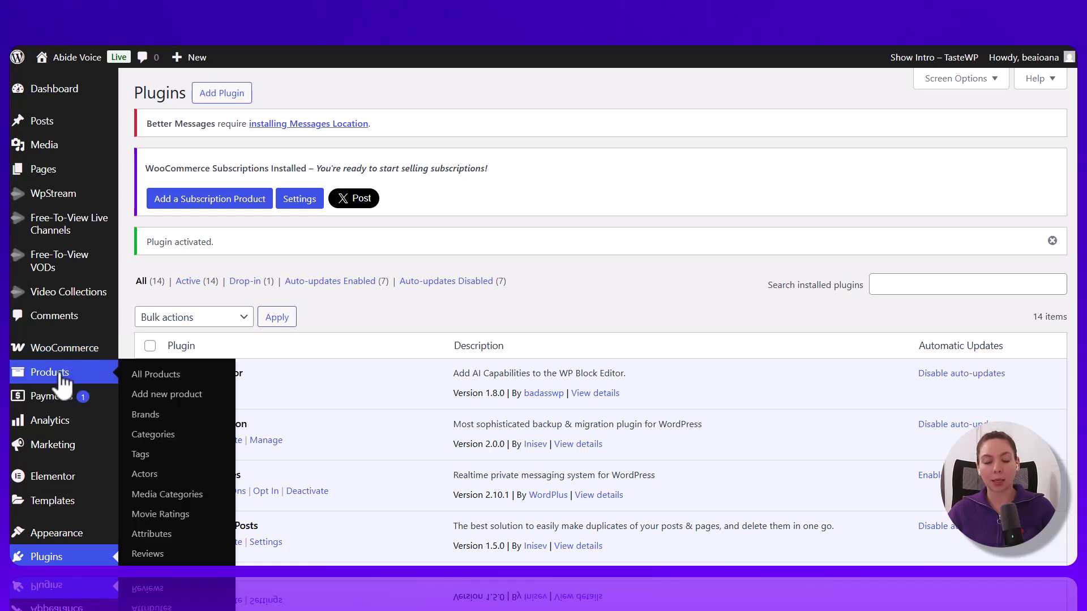
left_click(167, 394)
type("My First Subscription Channel!")
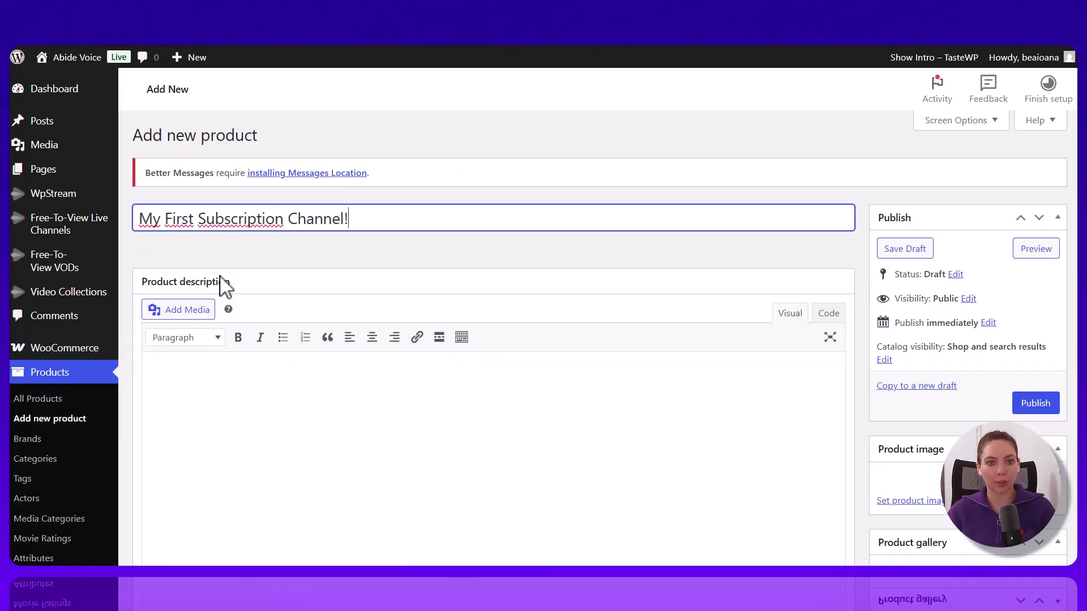
Make the product a Simple subscription priced at $5 every month
scroll(453, 325, "down", 10)
scroll(311, 313, "down", 5)
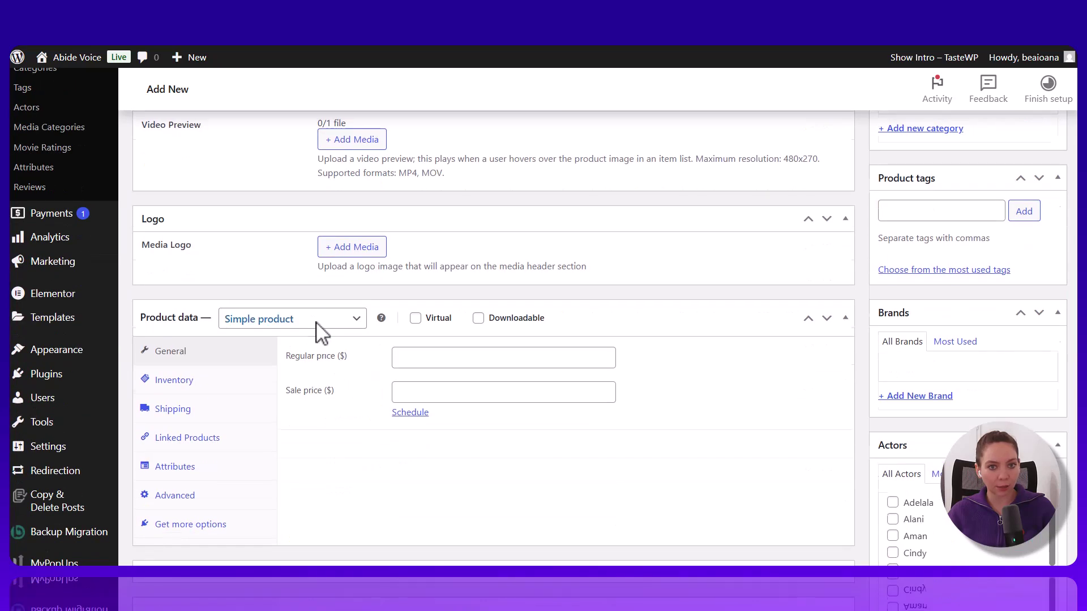
left_click(311, 324)
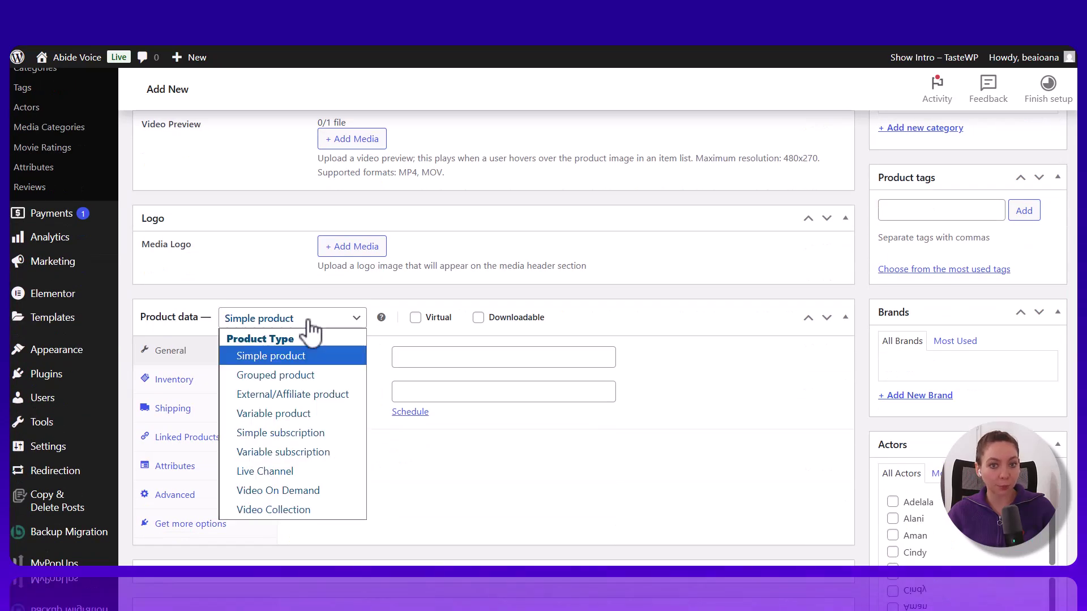
left_click(328, 437)
left_click(426, 360)
type("5")
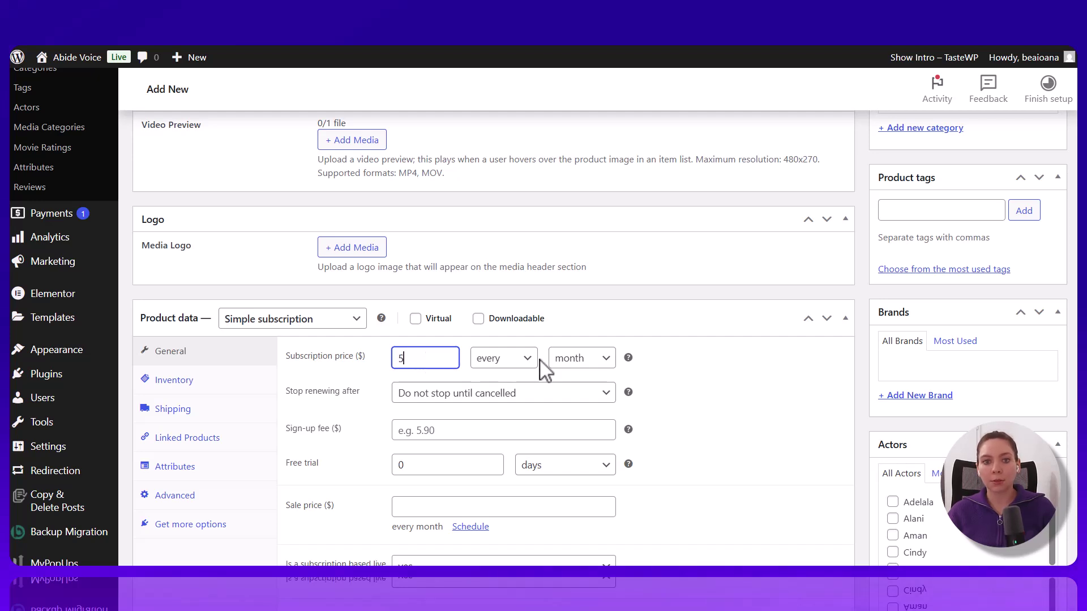
left_click(594, 367)
left_click(593, 367)
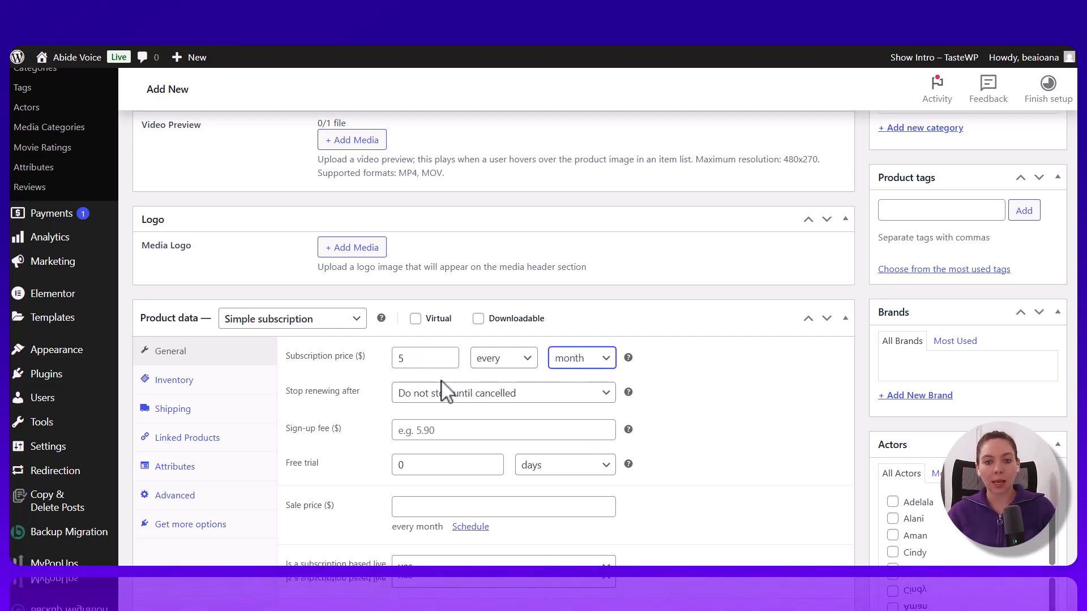
Keep renewal on "Do not stop until cancelled" and set the subscription-based live channel option to yes
left_click(449, 392)
left_click(462, 450)
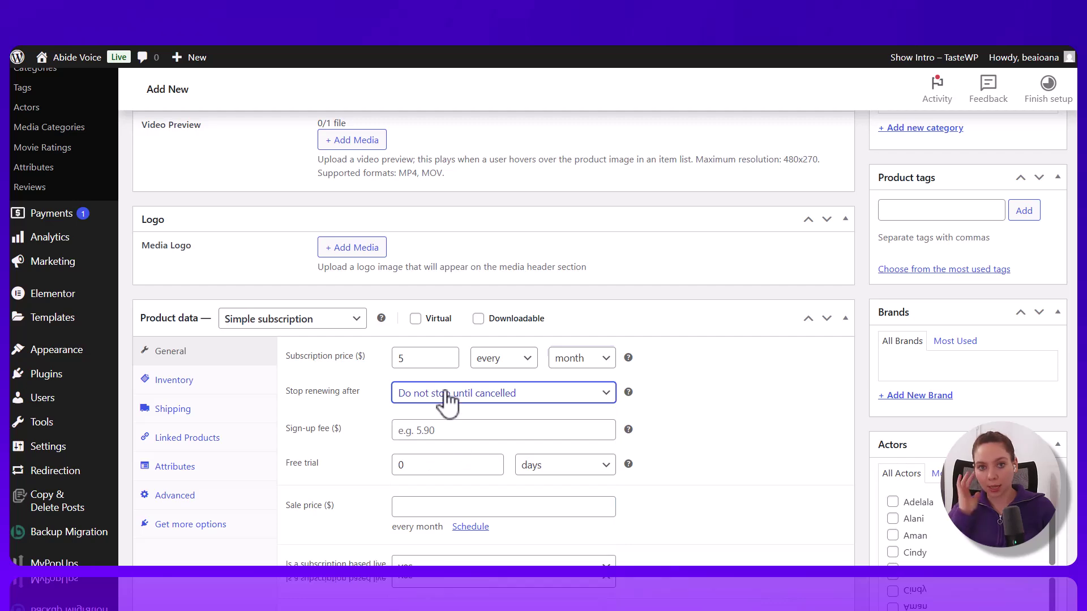
scroll(413, 422, "down", 3)
left_click(415, 299)
left_click(702, 345)
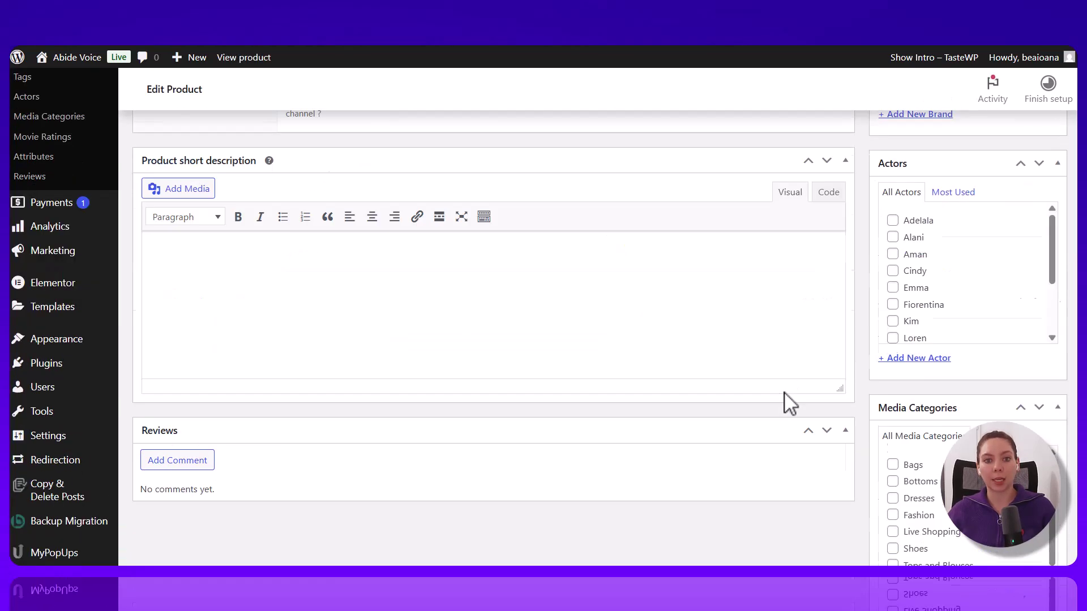
Look through the subscription product's remaining options, open the channel's public page and examine its content
scroll(789, 401, "down", 6)
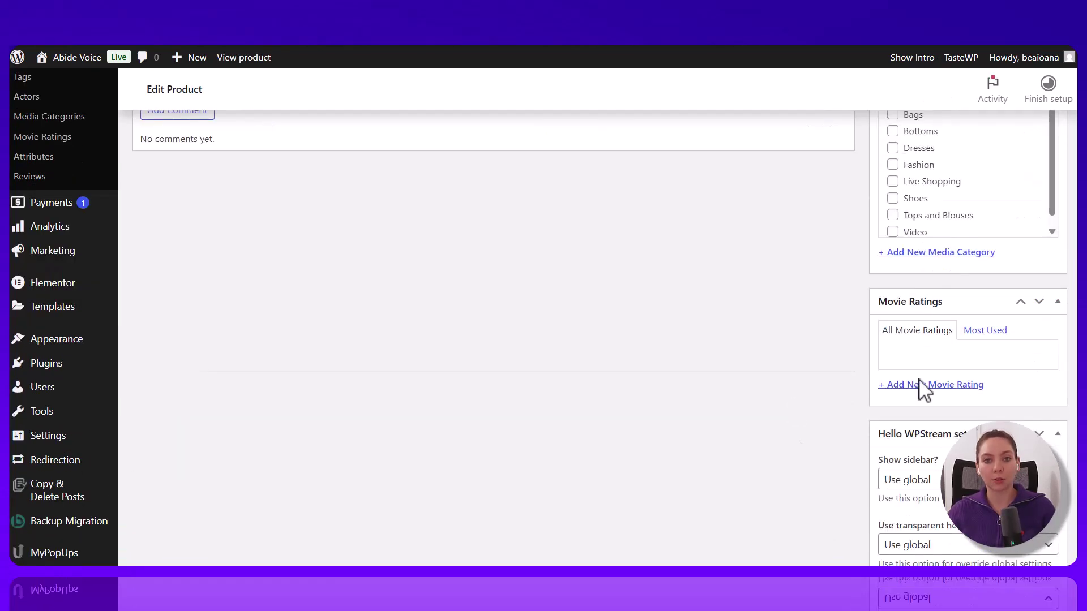
scroll(922, 291, "up", 6)
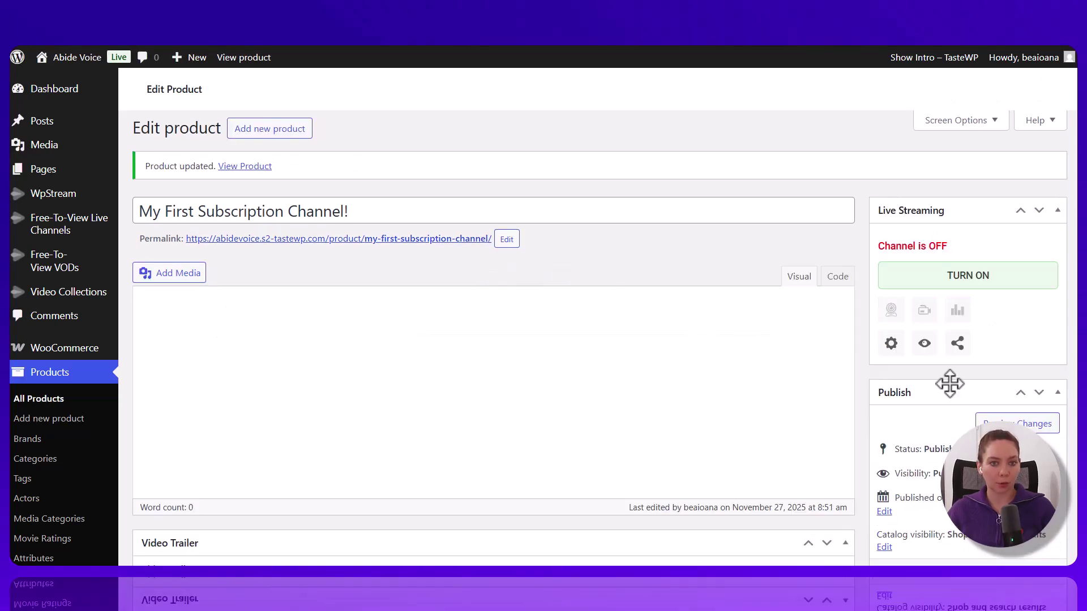
left_click(925, 348)
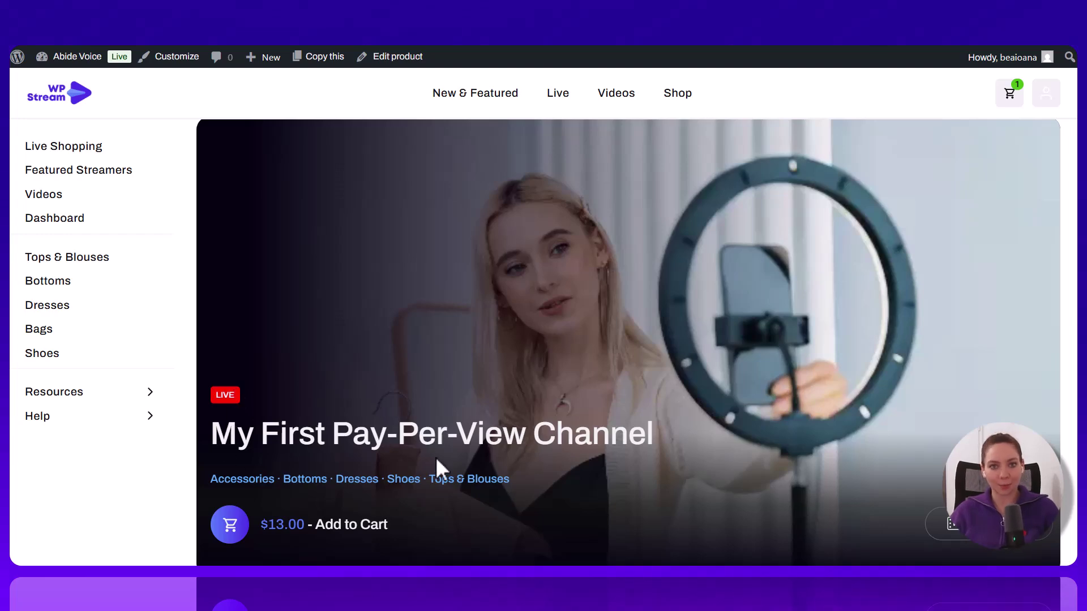
scroll(249, 528, "down", 3)
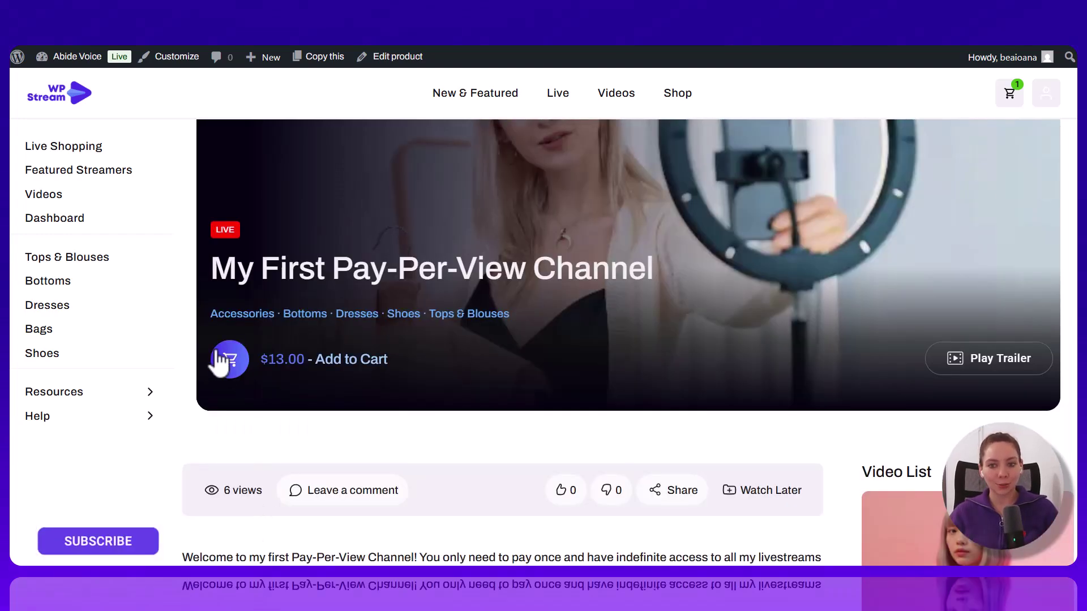
scroll(482, 421, "up", 3)
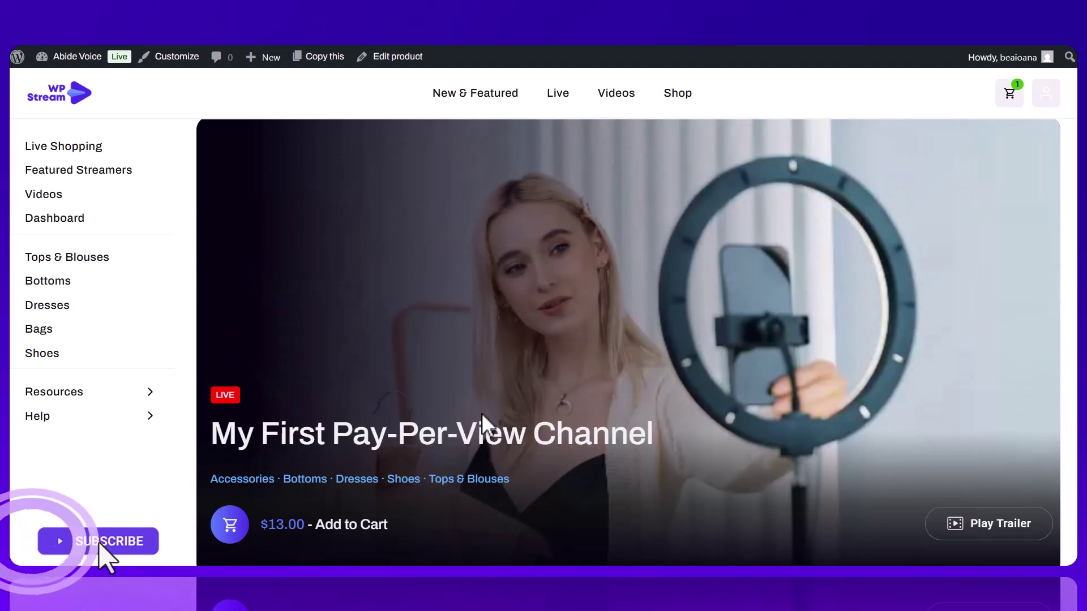